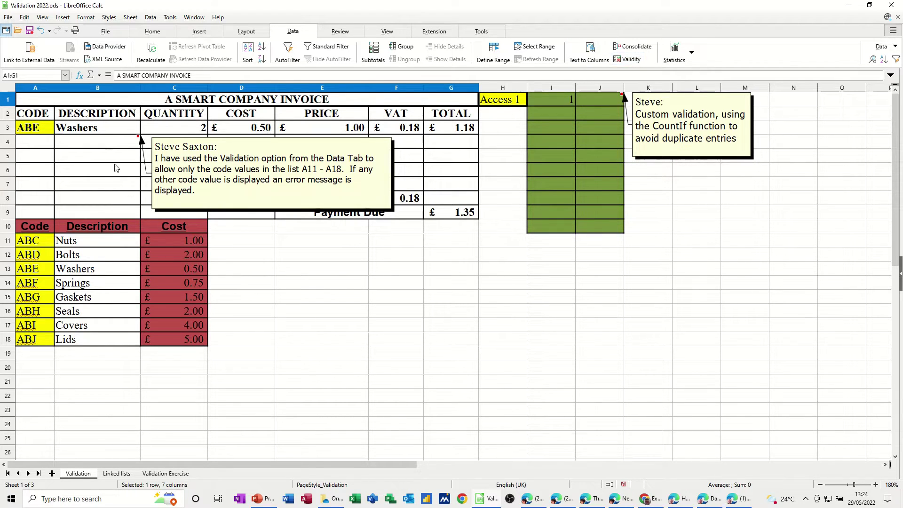
Step: Set invoice code A3 to ABI from its dropdown after trying ABG, and move the explanation note aside
left_click(44, 132)
left_click(59, 129)
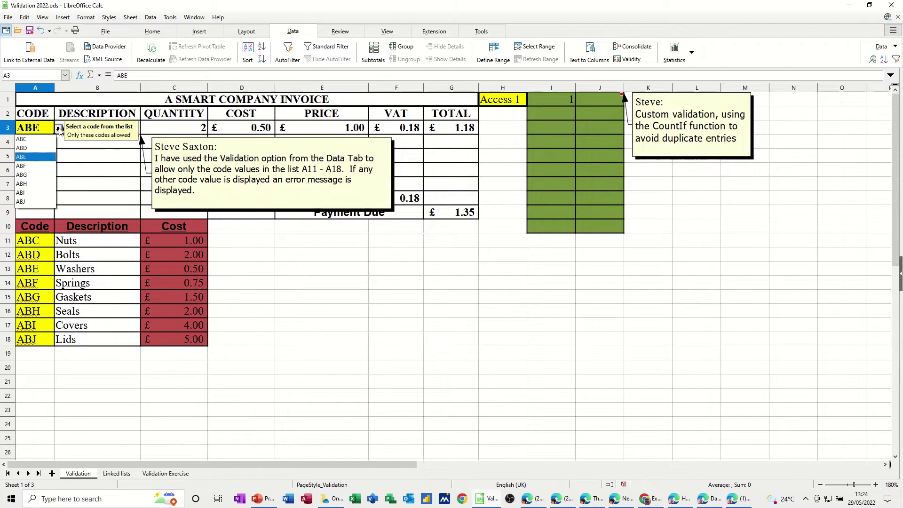
left_click(32, 175)
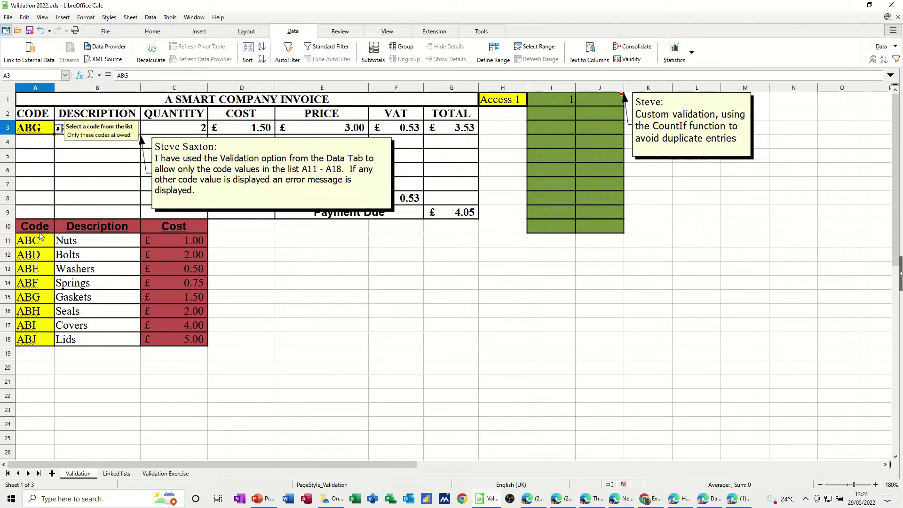
left_click(58, 129)
left_click(35, 194)
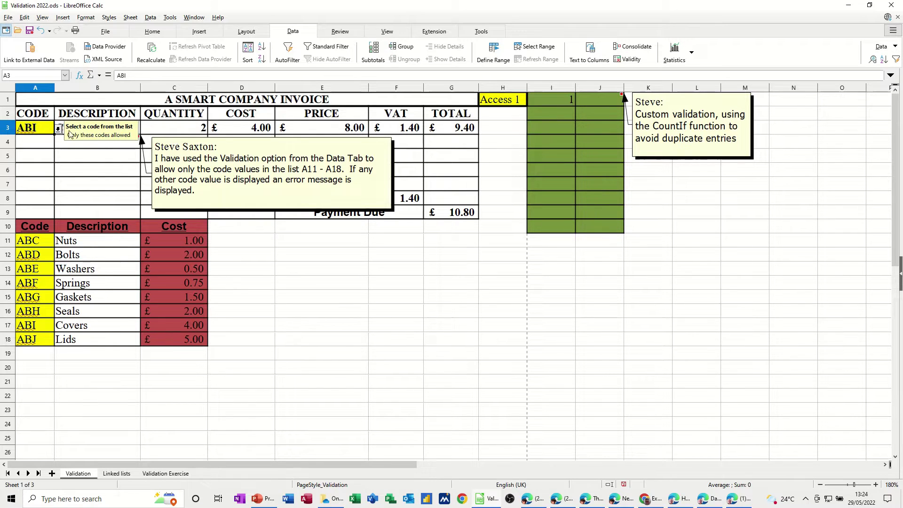
left_click_drag(223, 143, 227, 155)
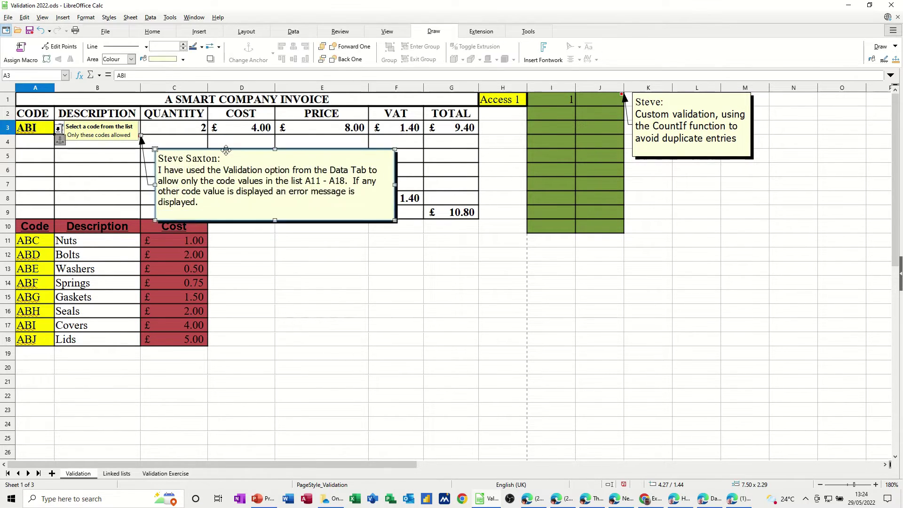
left_click(58, 129)
left_click(40, 159)
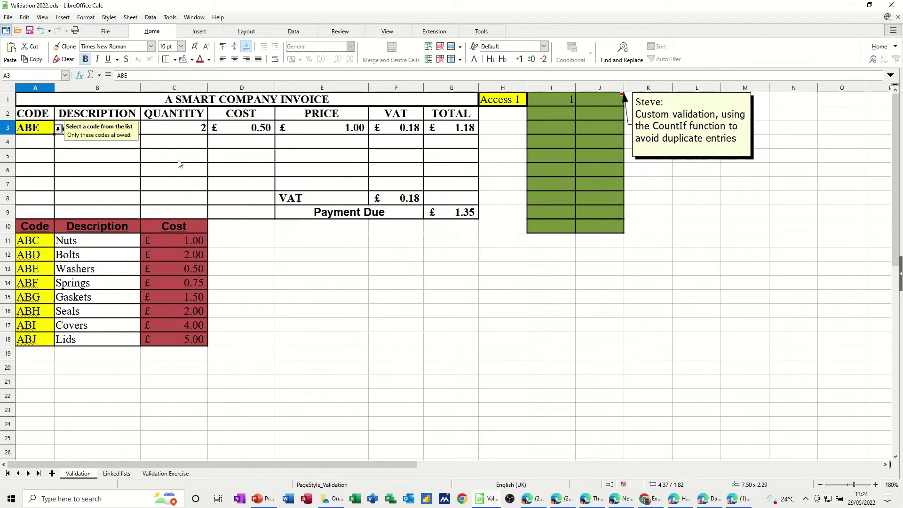
left_click(115, 142)
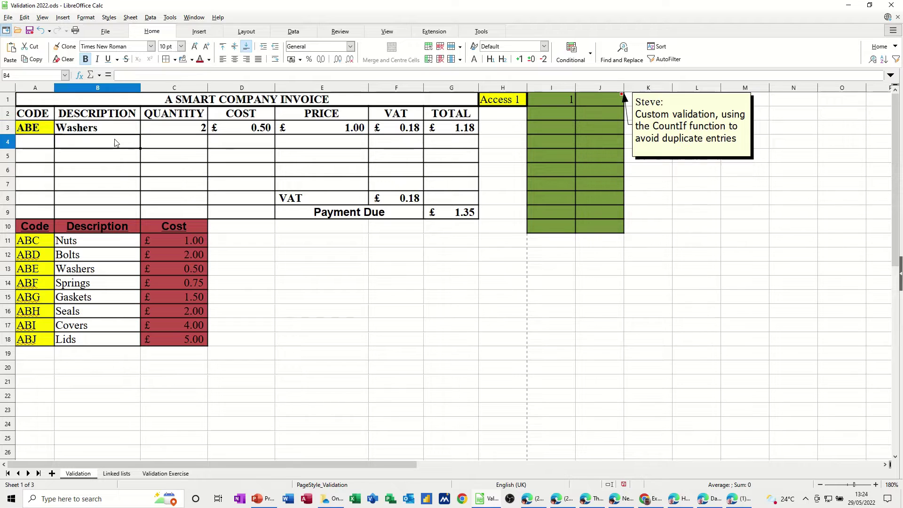
left_click(51, 130)
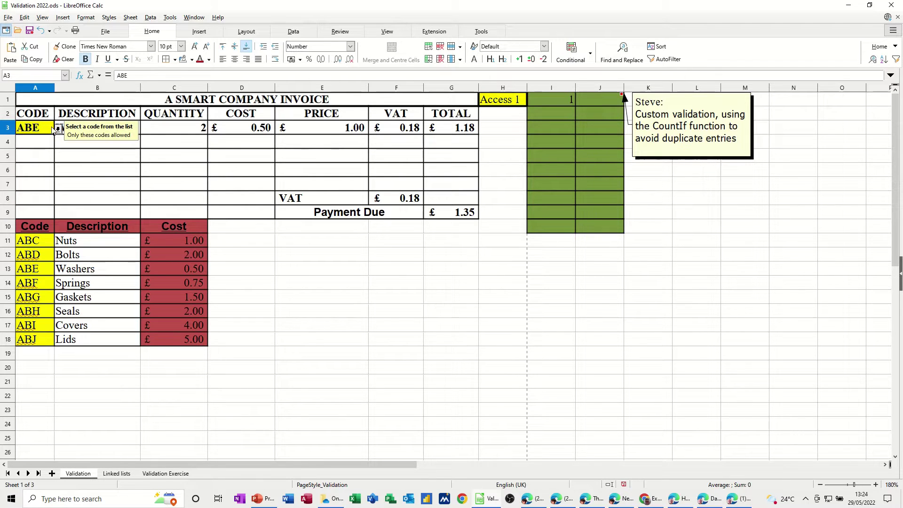
left_click(58, 129)
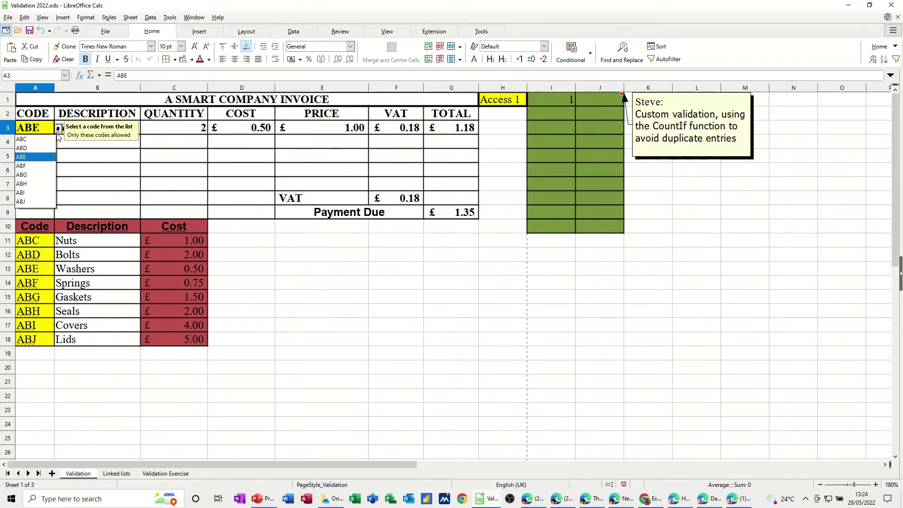
left_click(34, 194)
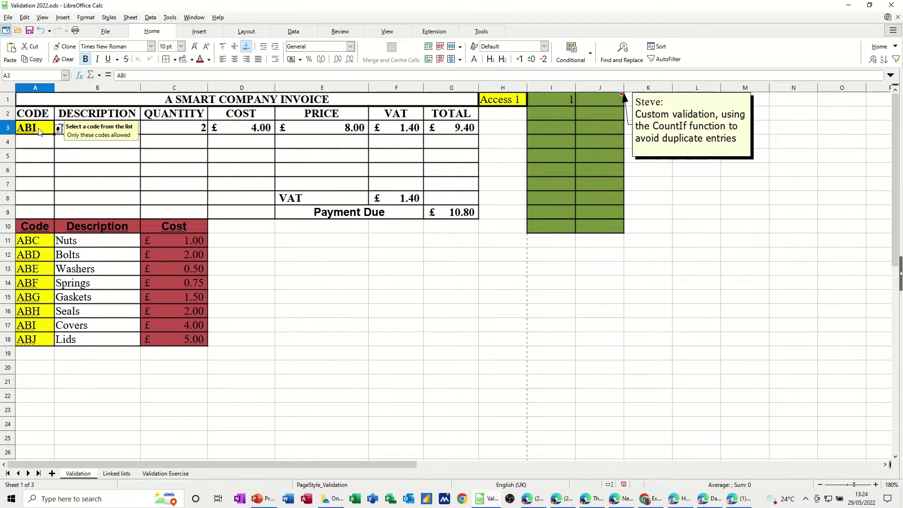
type("e")
key("Return")
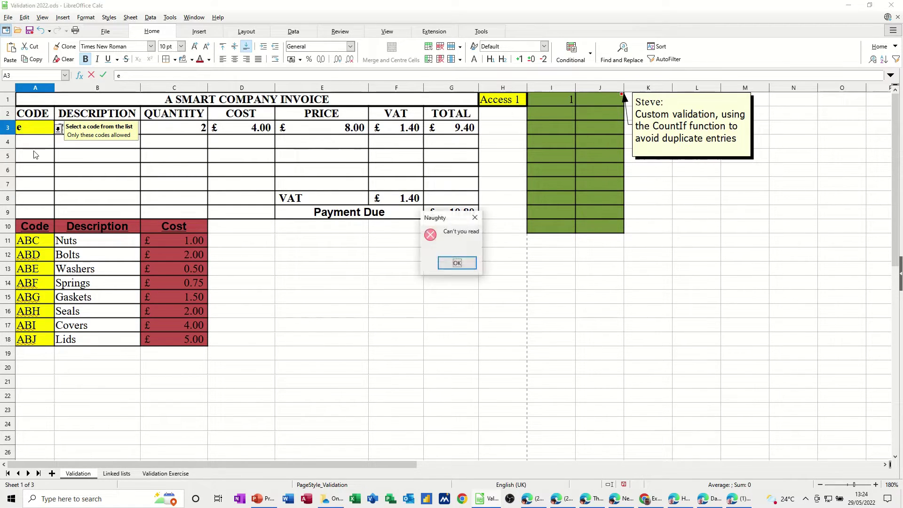
left_click_drag(445, 221, 105, 153)
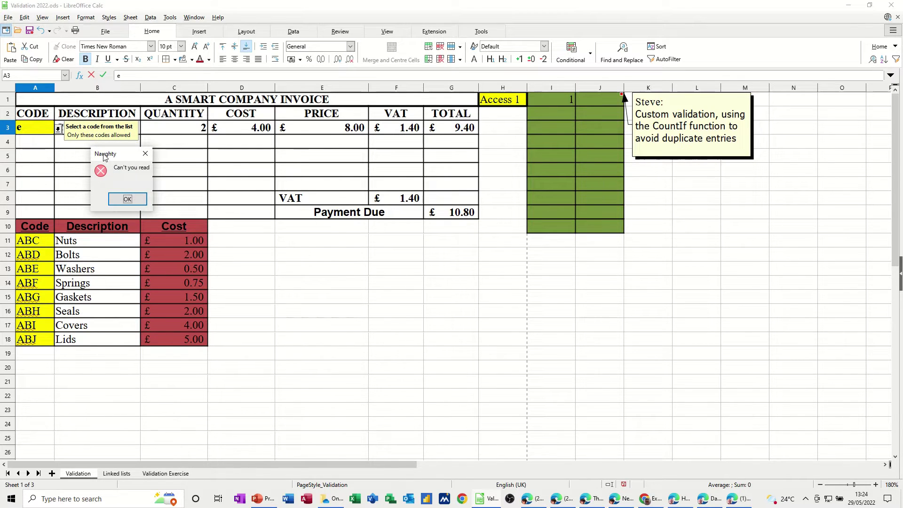
left_click(127, 199)
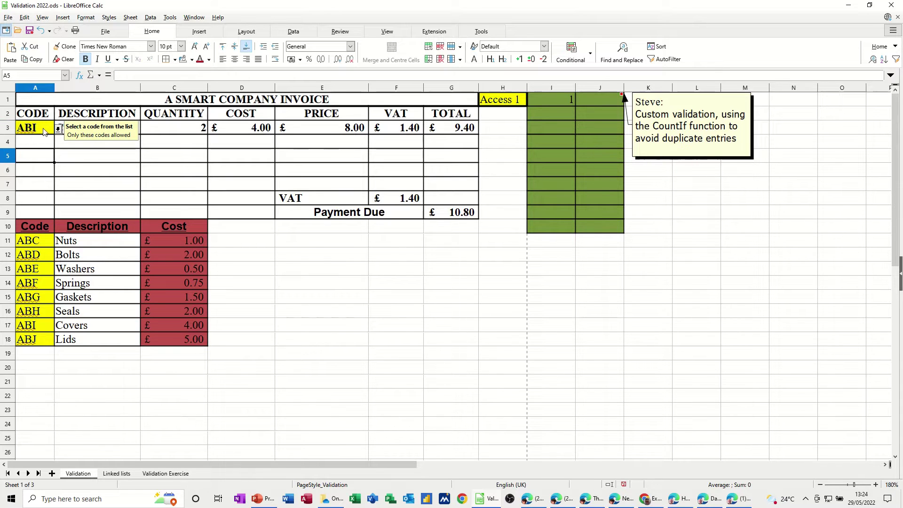
left_click(59, 132)
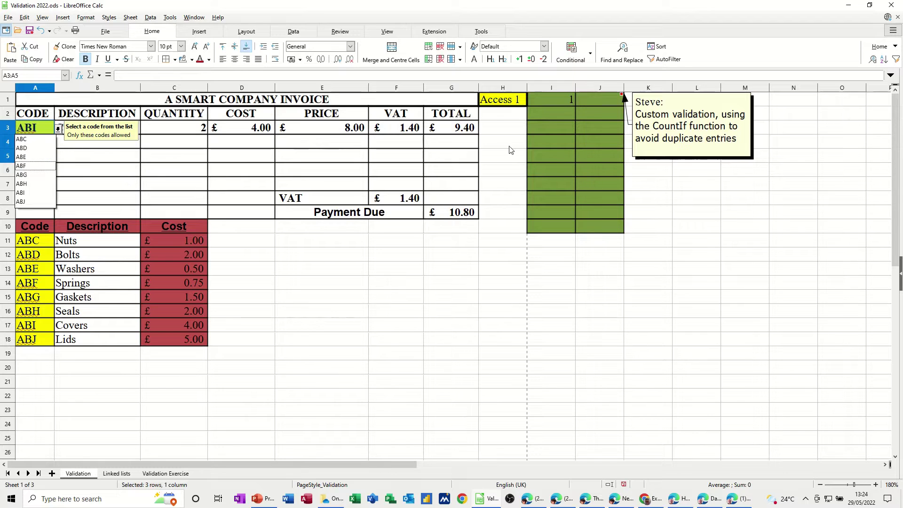
key("Escape")
left_click(504, 101)
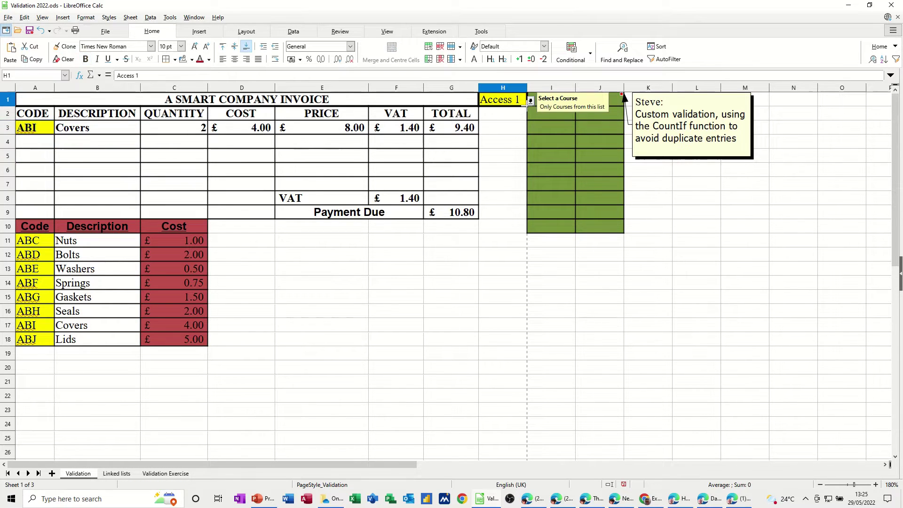
left_click(529, 102)
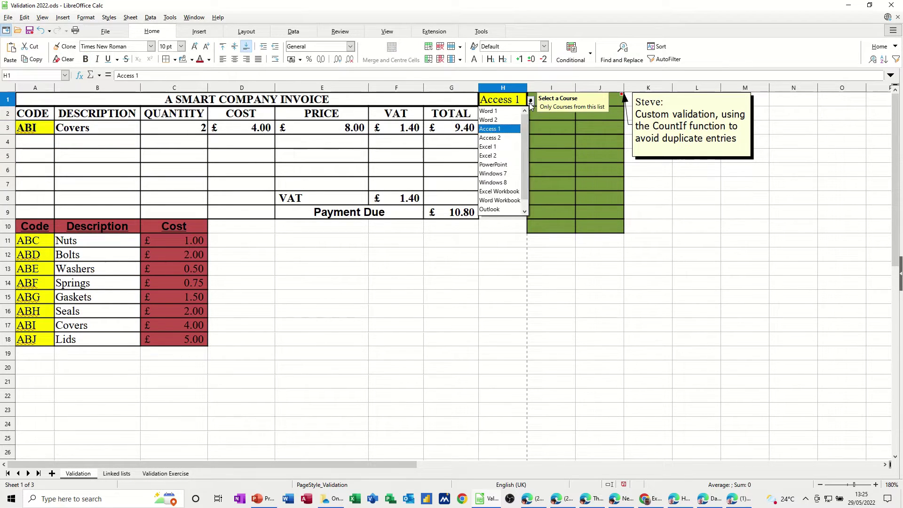
left_click(507, 148)
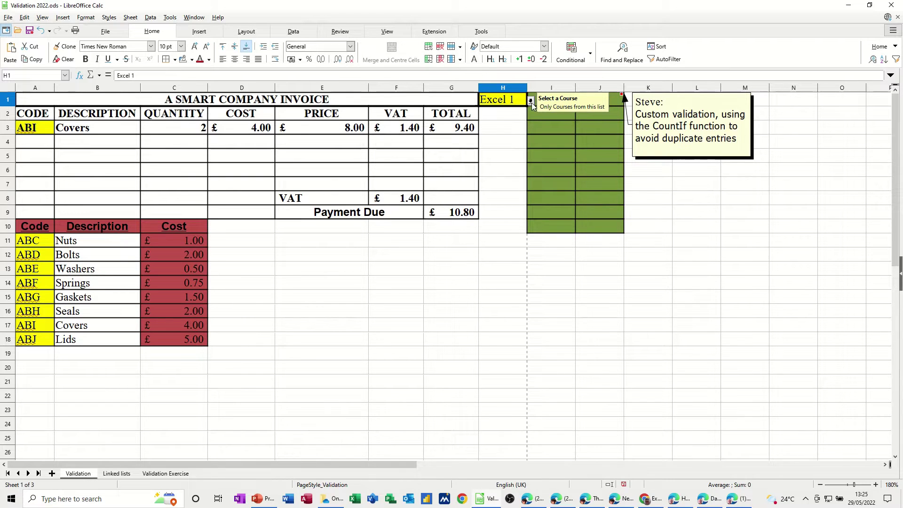
left_click(530, 102)
left_click(498, 170)
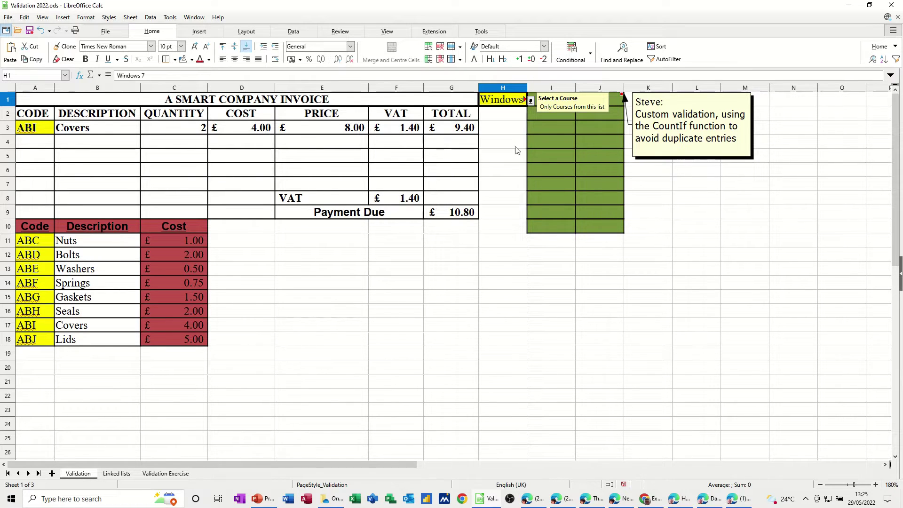
left_click(529, 102)
left_click(507, 112)
type("3")
key("Return")
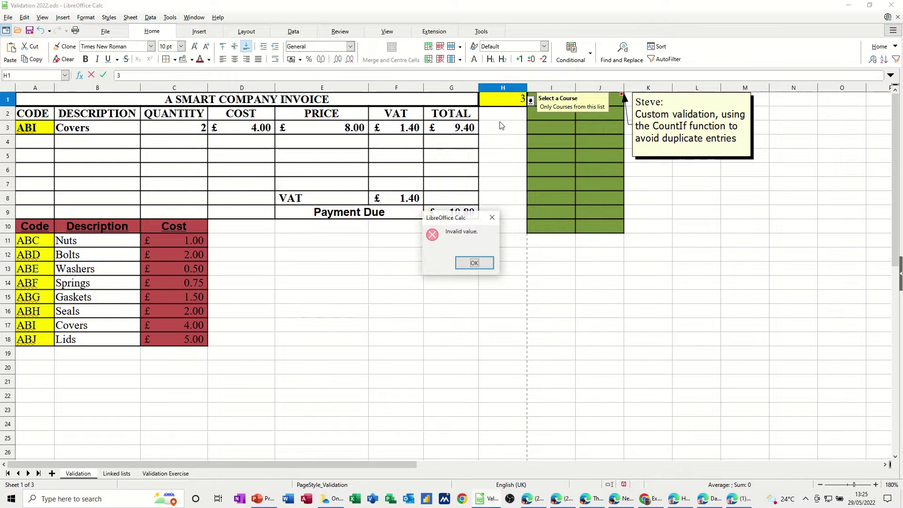
left_click(470, 263)
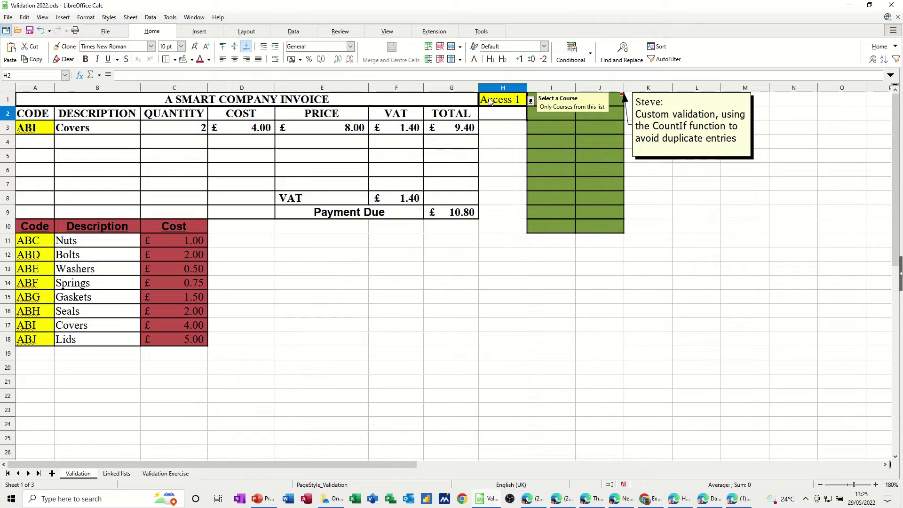
left_click(166, 473)
left_click_drag(58, 137, 64, 305)
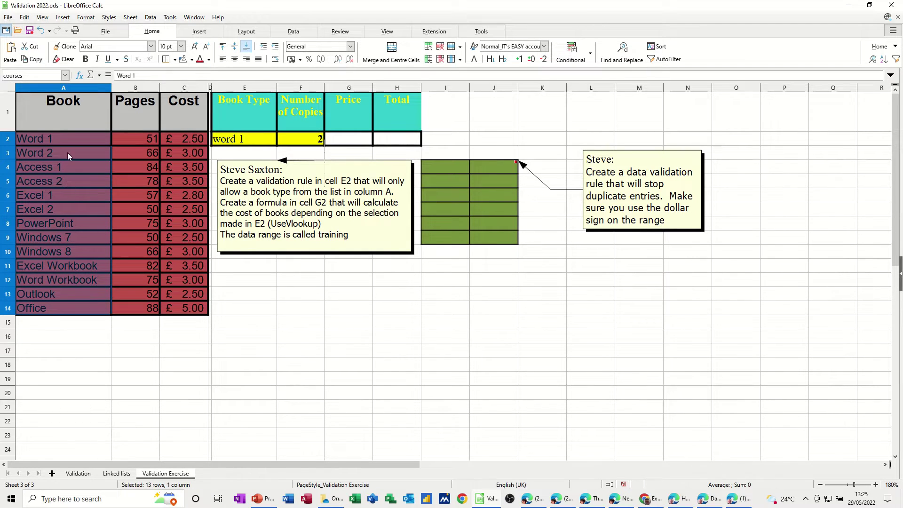
left_click(79, 474)
left_click(503, 101)
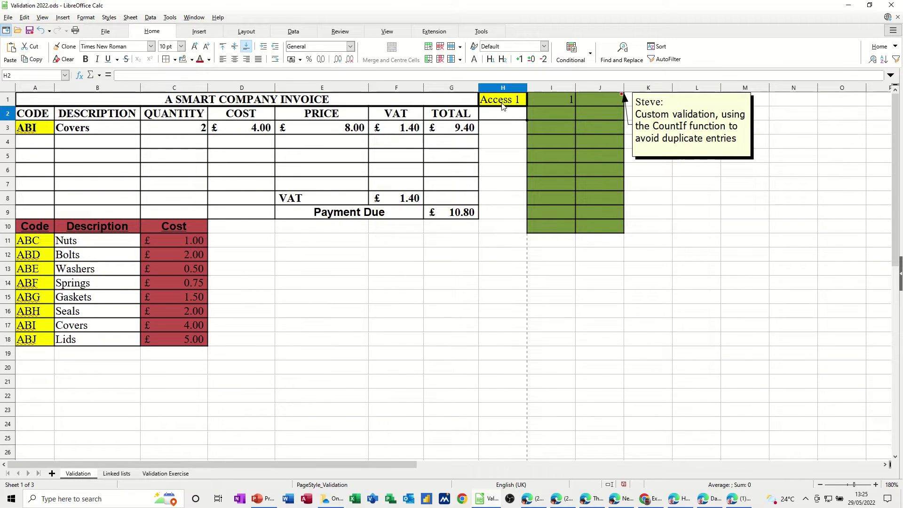
left_click(503, 118)
Step: Fill cell E11 with a yellow background
left_click(286, 243)
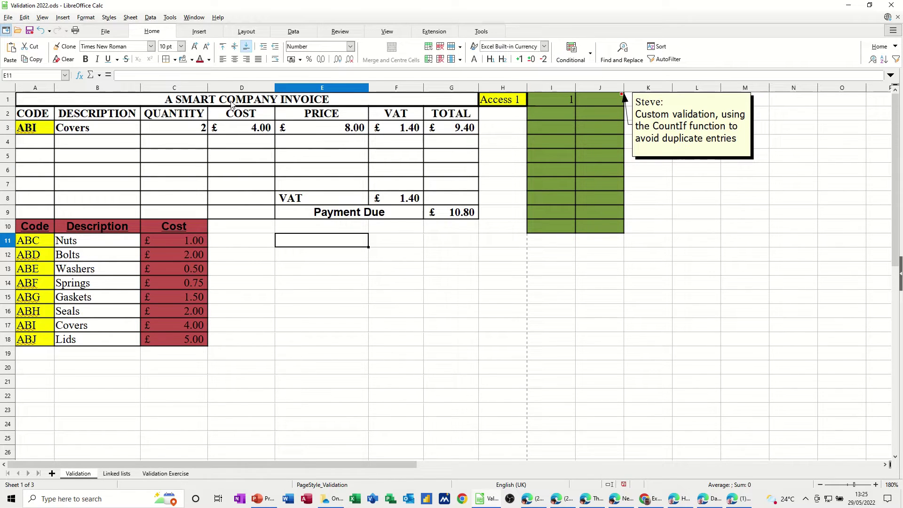
left_click(191, 59)
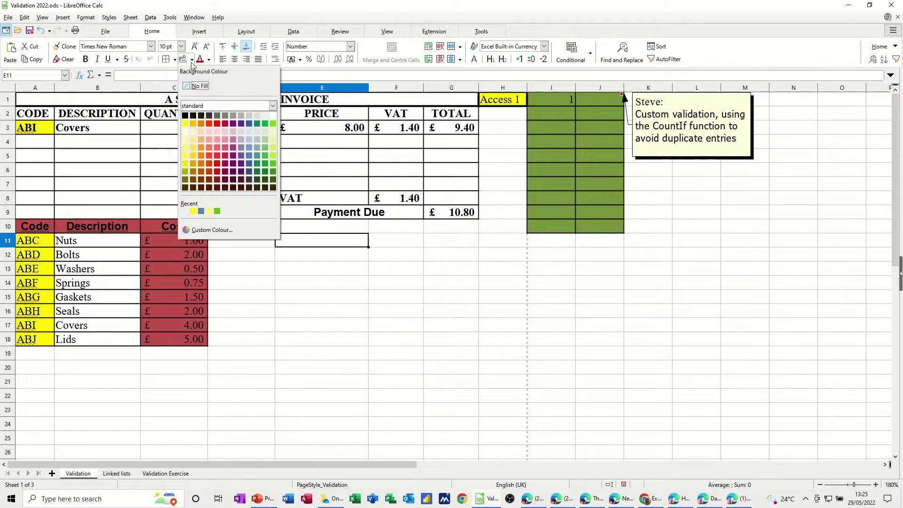
left_click(185, 124)
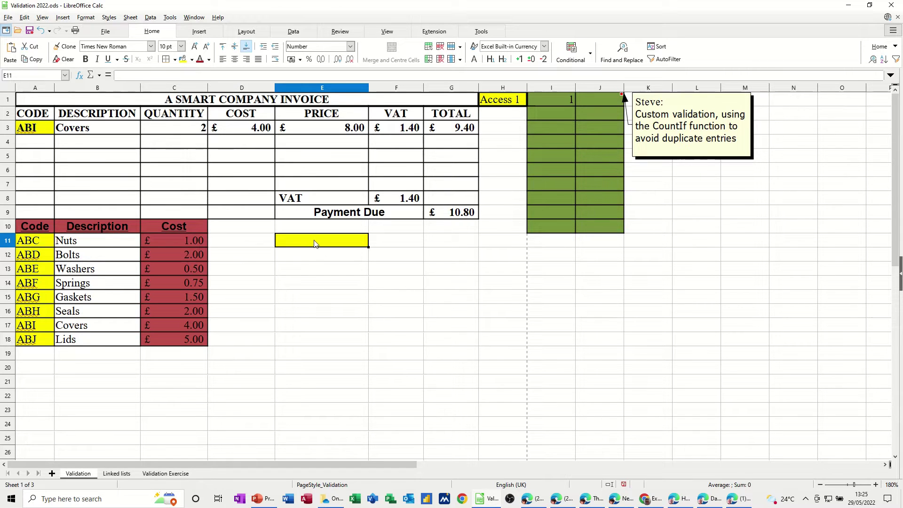
Step: Restrict E11 to a cell-range list sourced from the codes in A11:A18
left_click(292, 31)
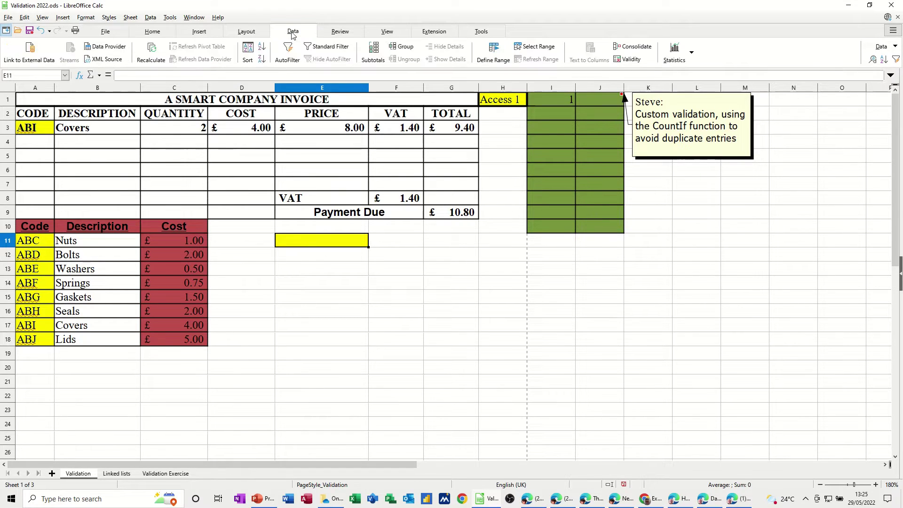
left_click(629, 60)
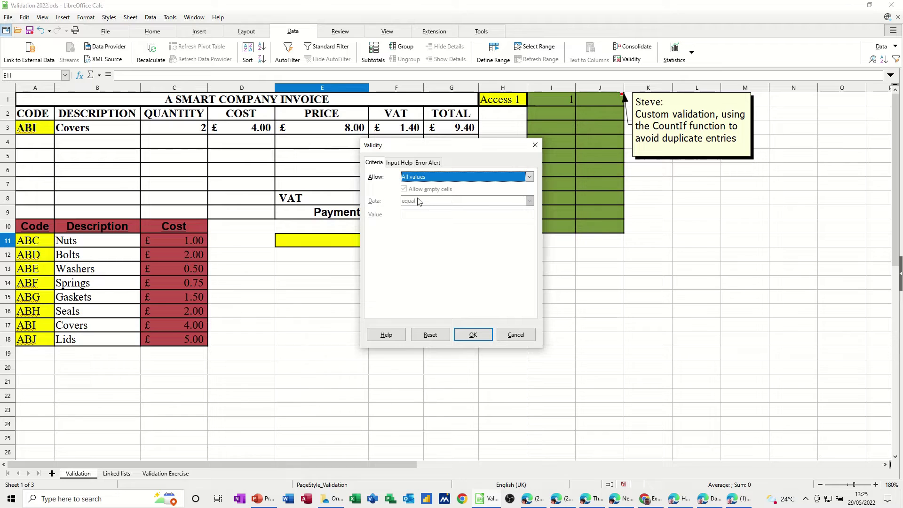
left_click(434, 177)
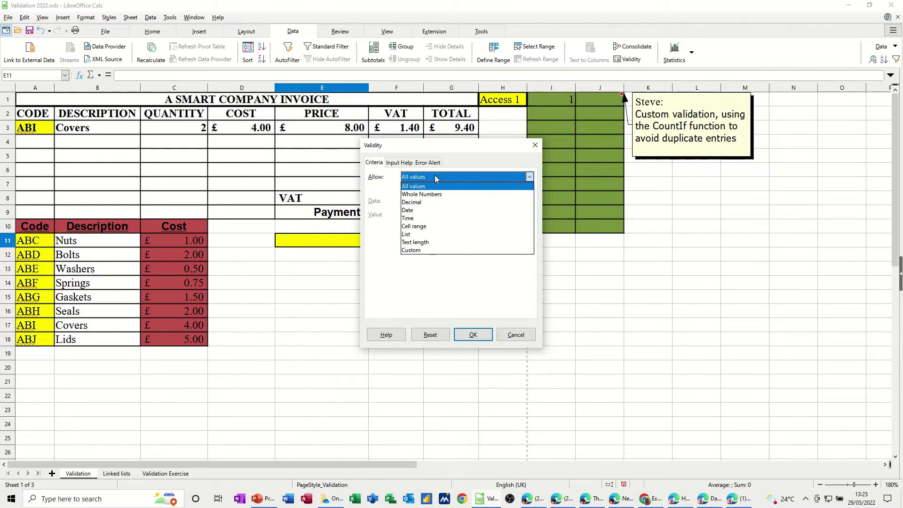
left_click(409, 234)
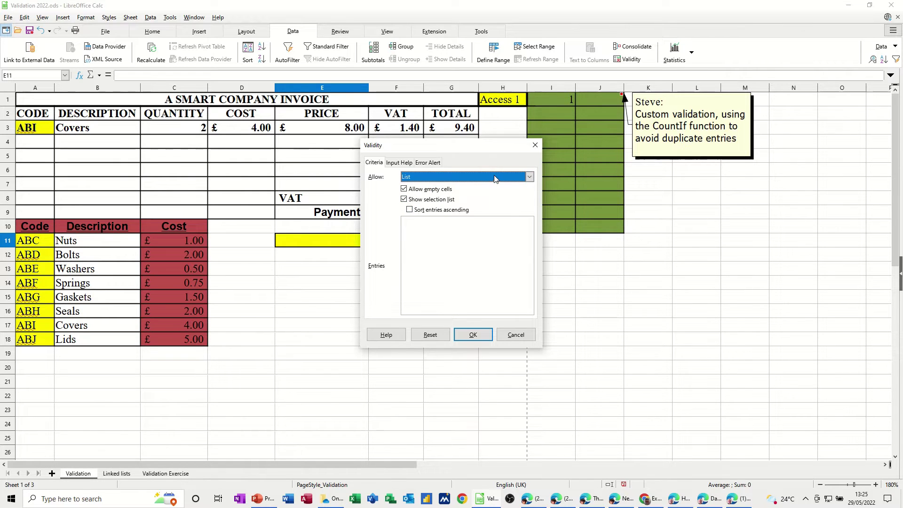
key("alt+Down")
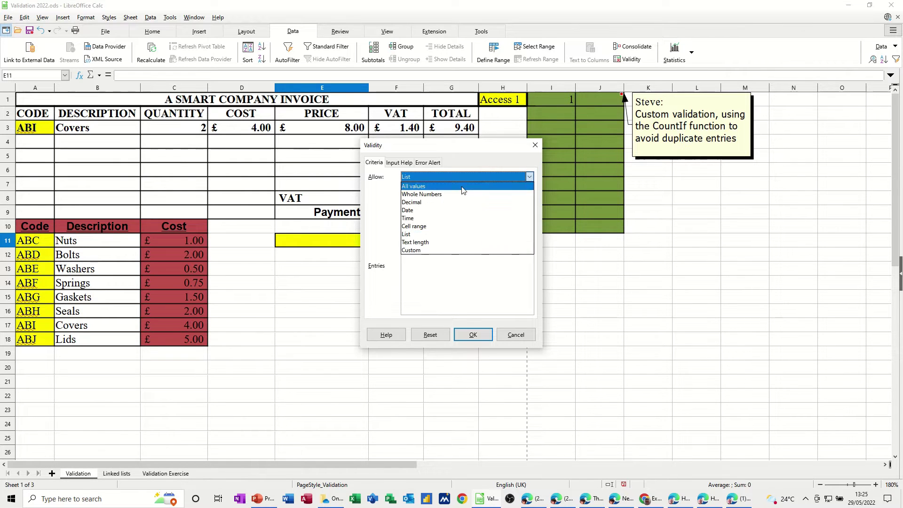
left_click(420, 226)
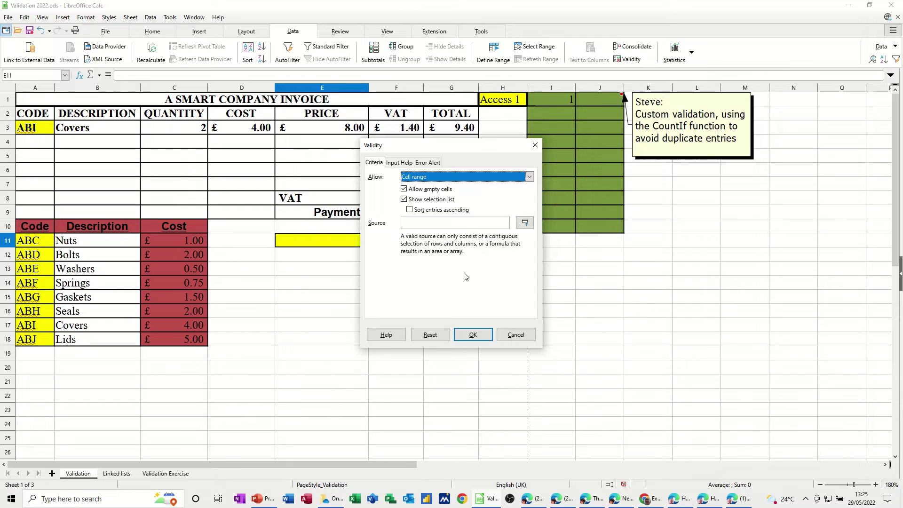
left_click(418, 226)
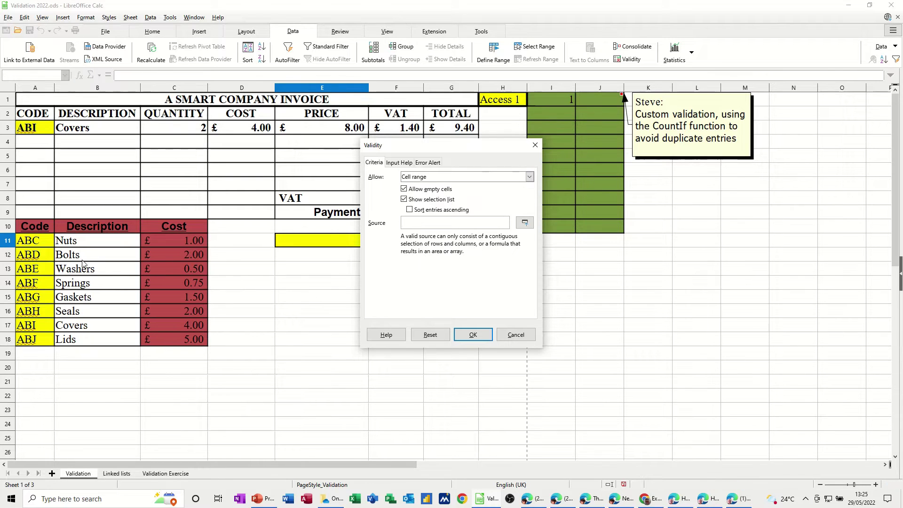
left_click(34, 242)
left_click_drag(34, 242, 33, 340)
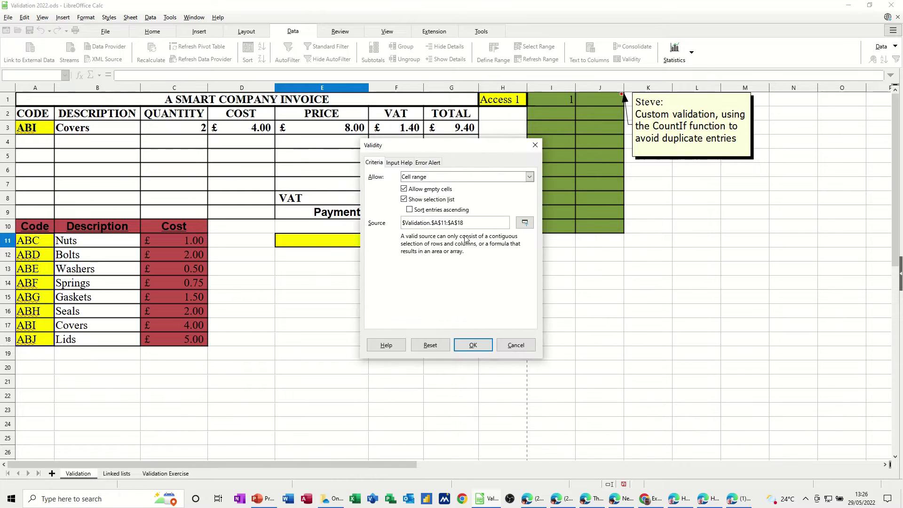
Step: Set E11's error alert action to Warning with the title 'Error'
left_click(400, 163)
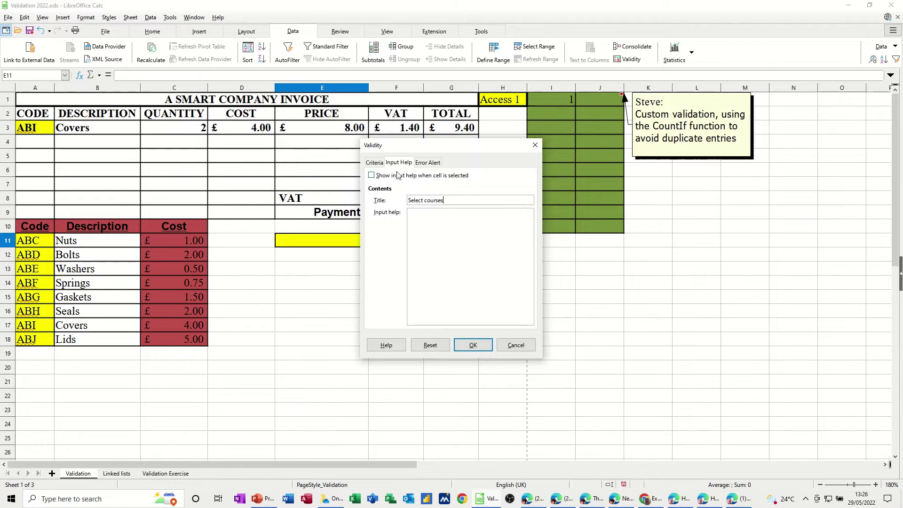
left_click(427, 165)
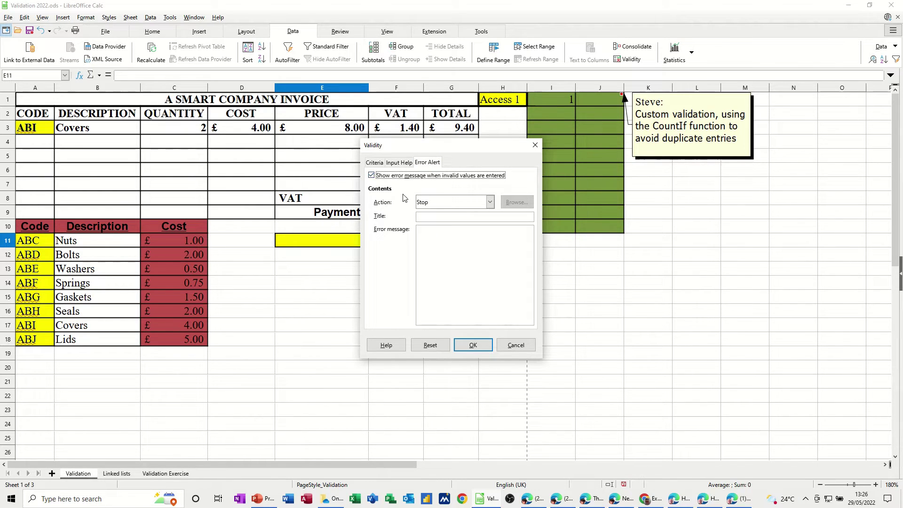
left_click(398, 163)
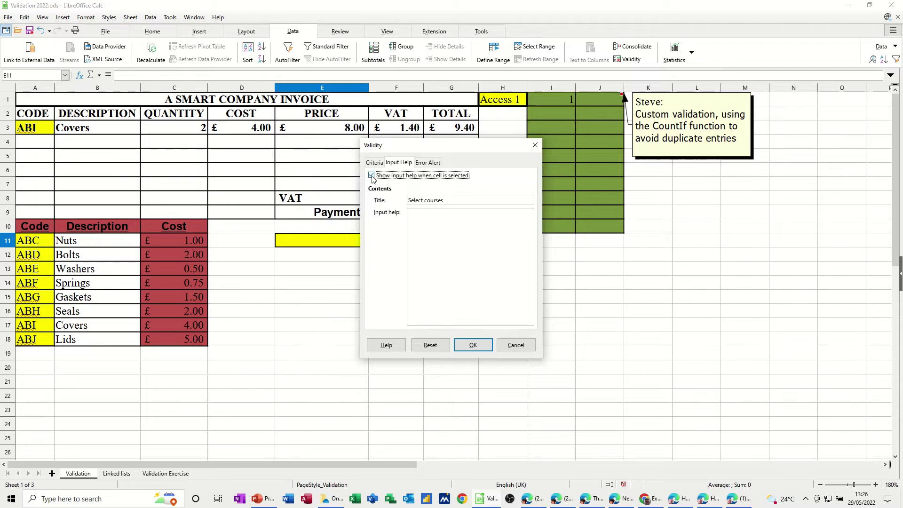
left_click(419, 165)
left_click(441, 210)
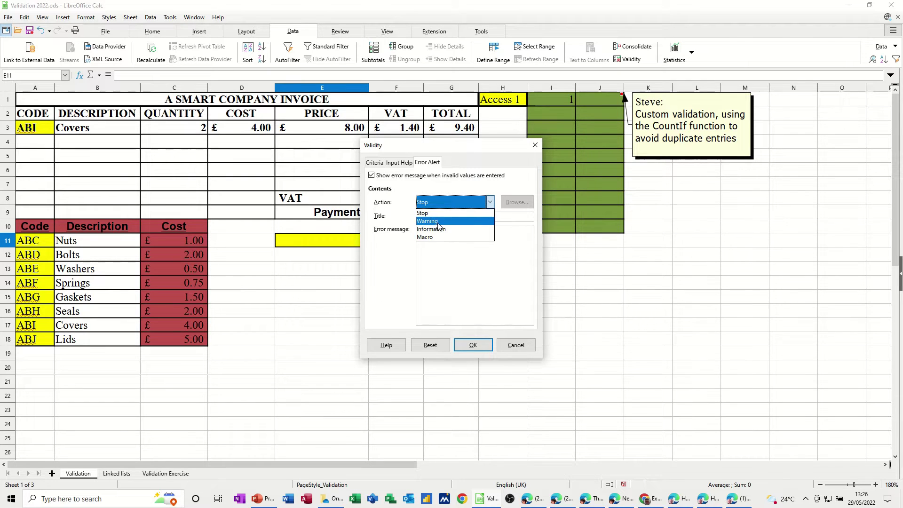
left_click(439, 221)
left_click(435, 217)
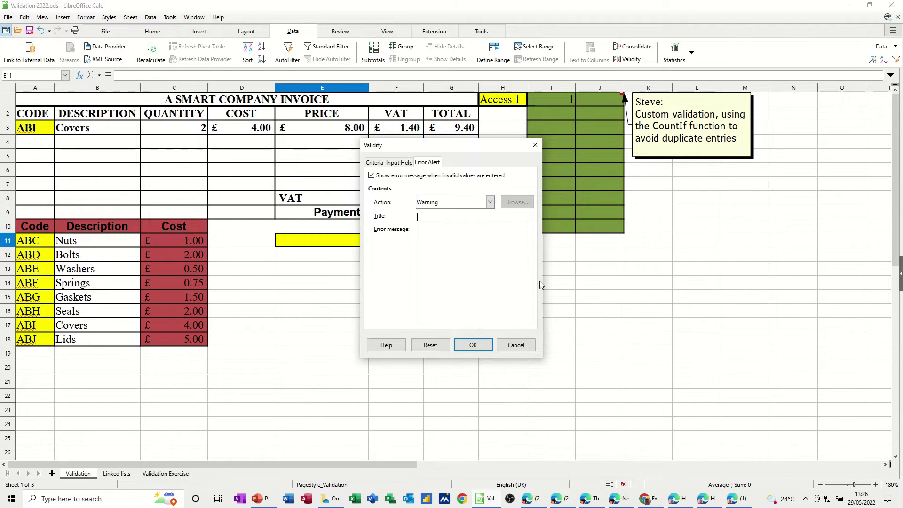
type("Error")
Step: Confirm the validity rule and choose ABF from E11's dropdown
left_click(462, 344)
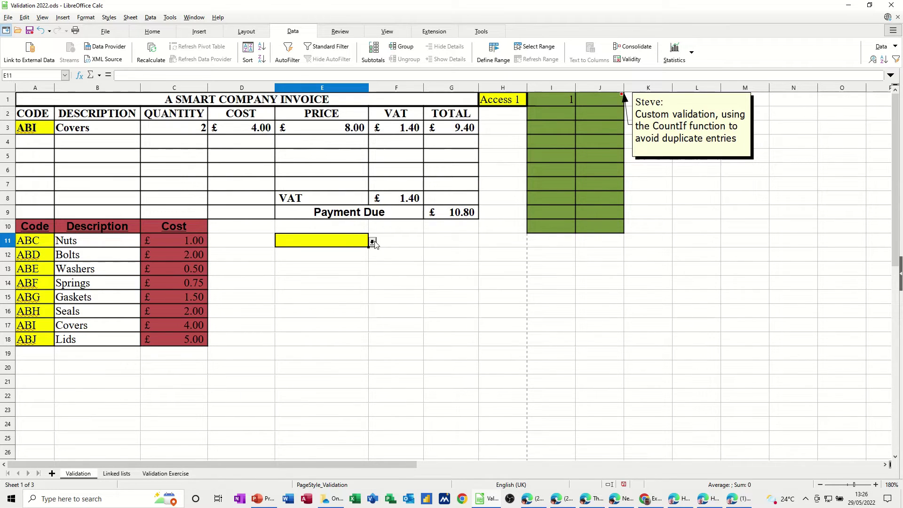
left_click(372, 242)
left_click(309, 281)
Step: Test E11 with the invalid entry 'w', then cancel the Wrong Code warning to keep ABF
type("w")
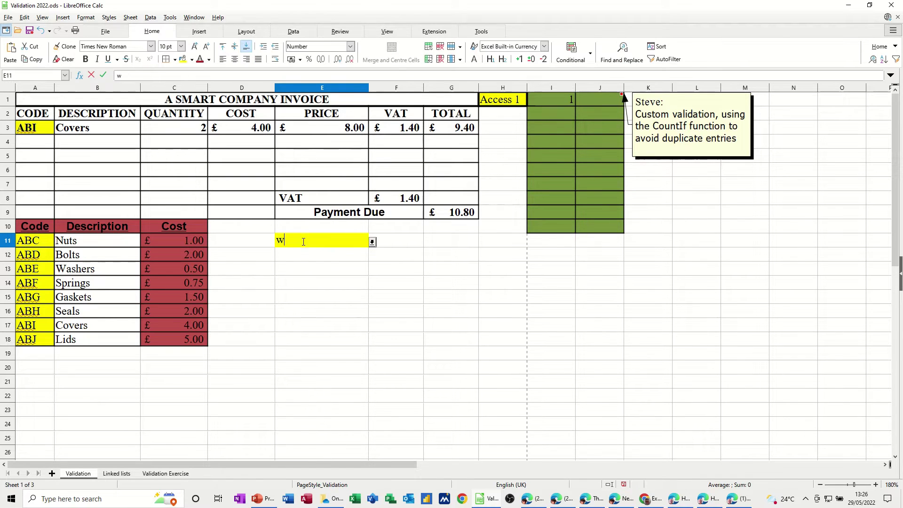
key("Return")
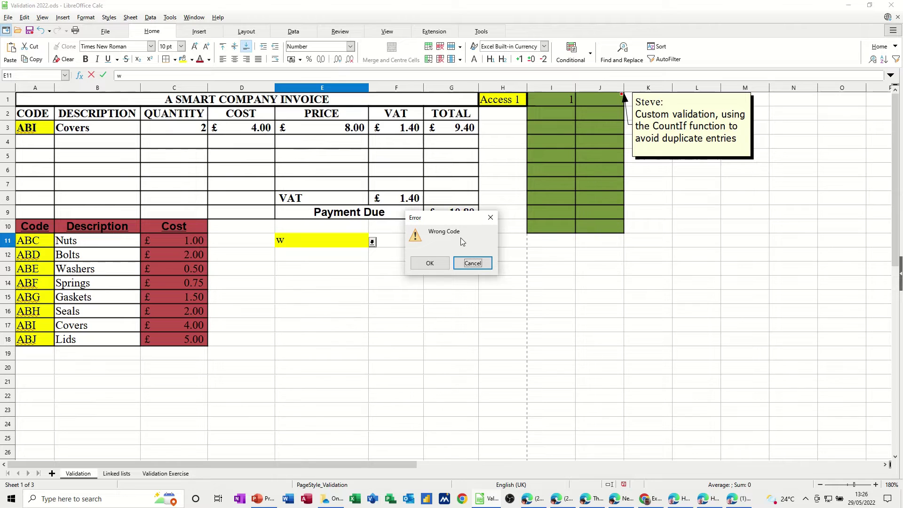
left_click(470, 262)
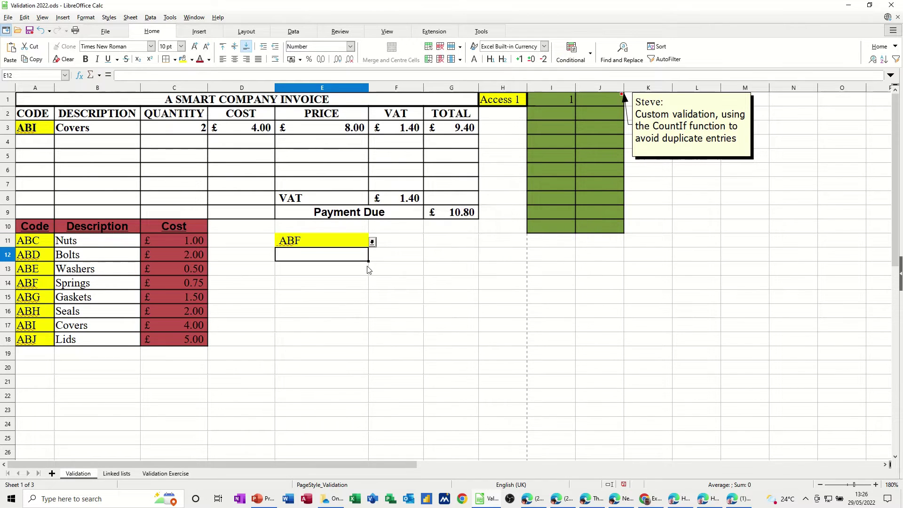
left_click(292, 242)
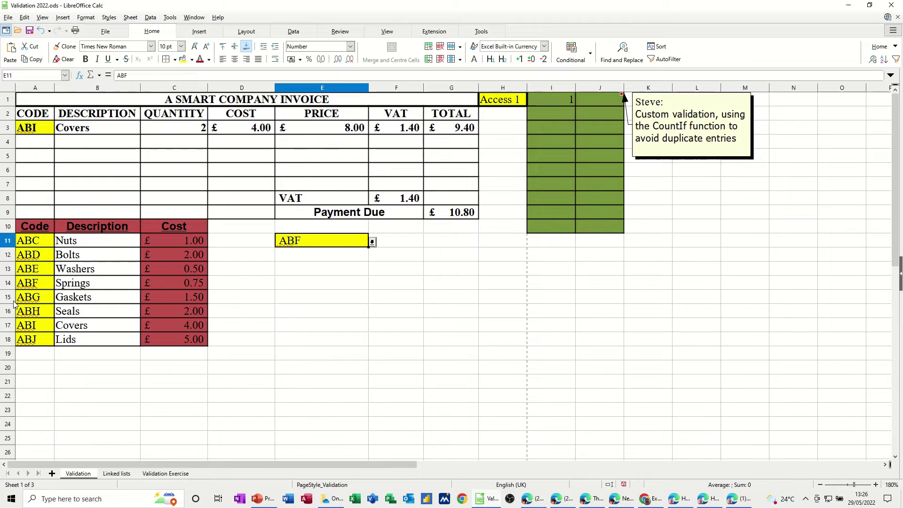
left_click(40, 135)
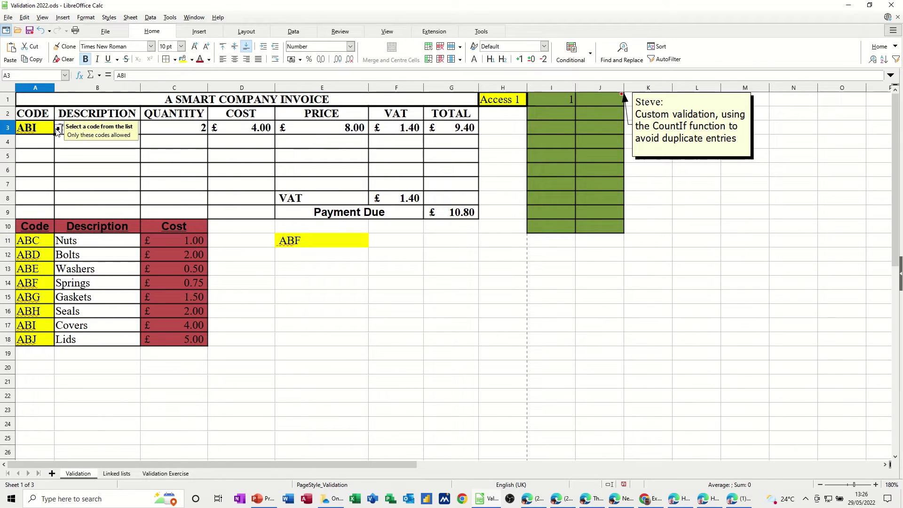
Step: Check the code list in A3 and the course list in H1 without changing them
left_click(58, 129)
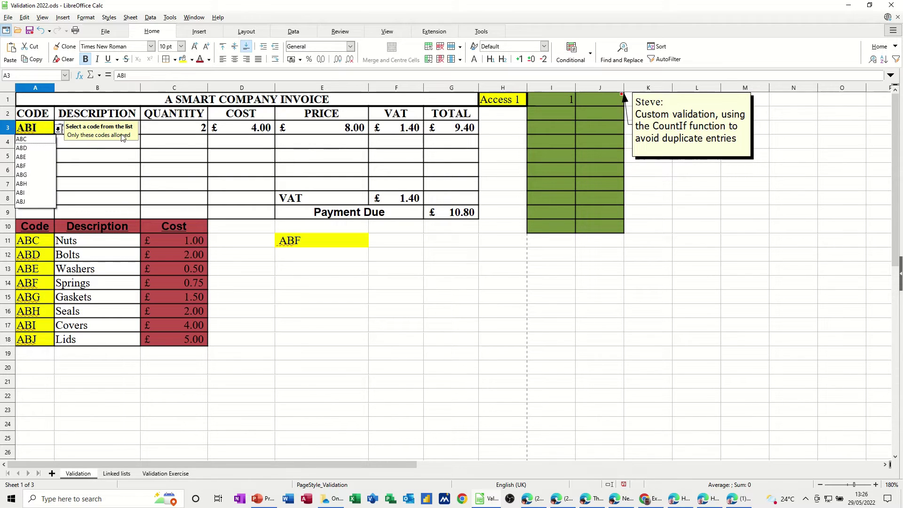
left_click(505, 116)
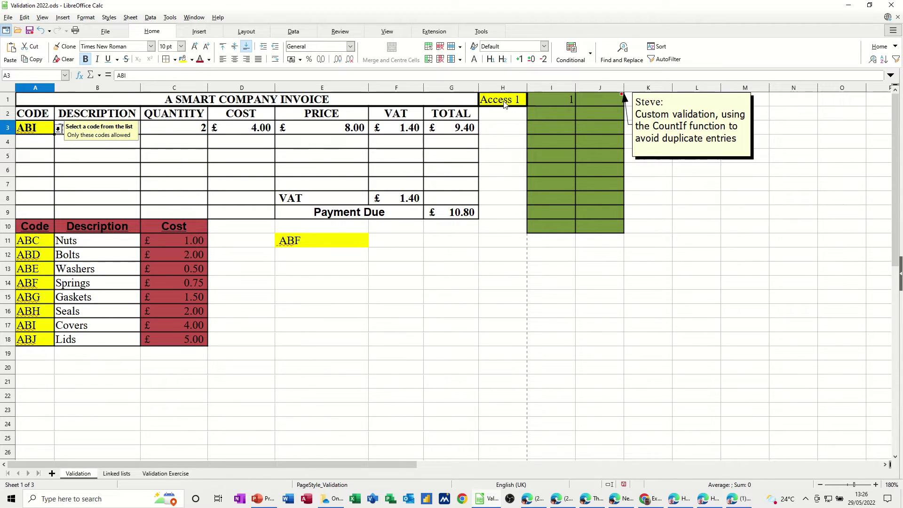
left_click(504, 103)
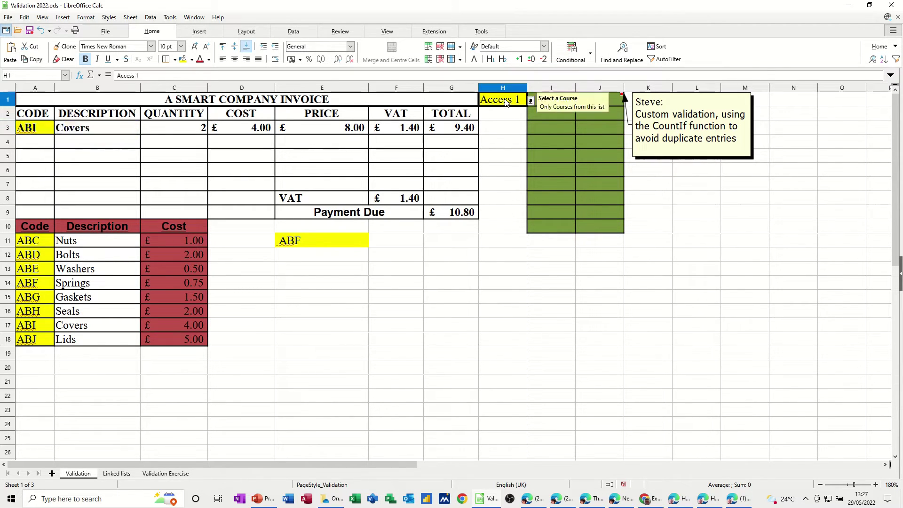
left_click(529, 100)
left_click(529, 102)
Step: Give cell H11 a yellow background
left_click(499, 246)
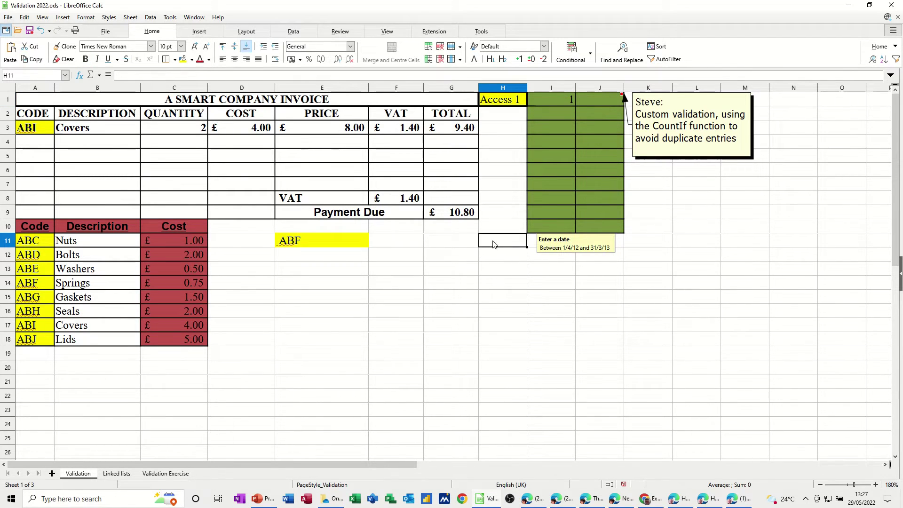
left_click(182, 58)
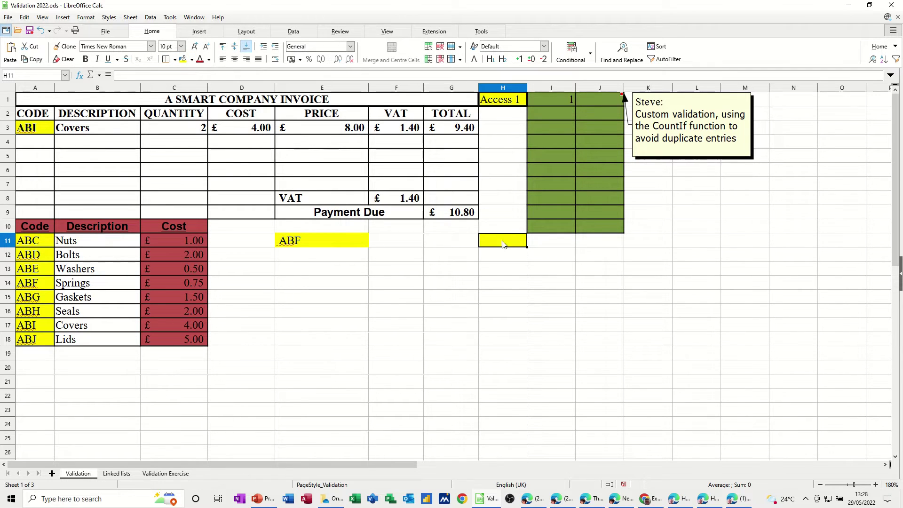
left_click(293, 31)
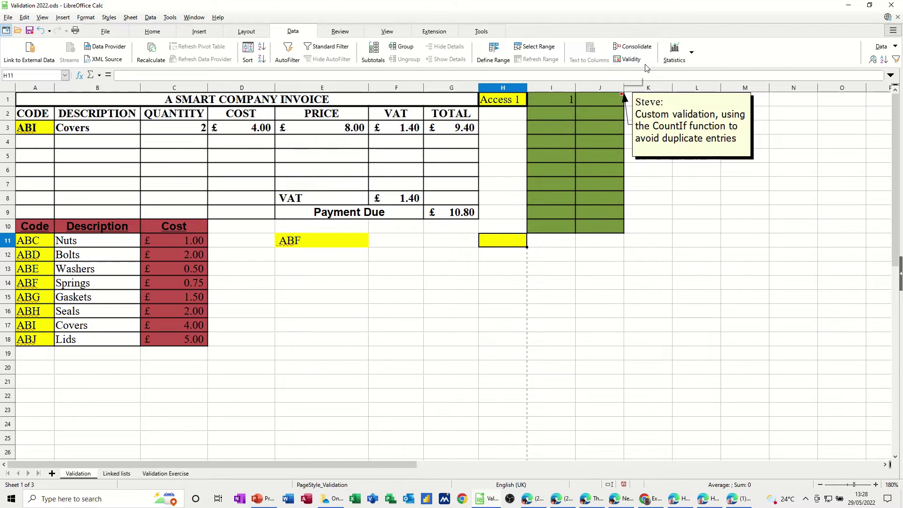
Step: Give H11 a cell-range validity rule from the named range courses and test its dropdown
left_click(628, 59)
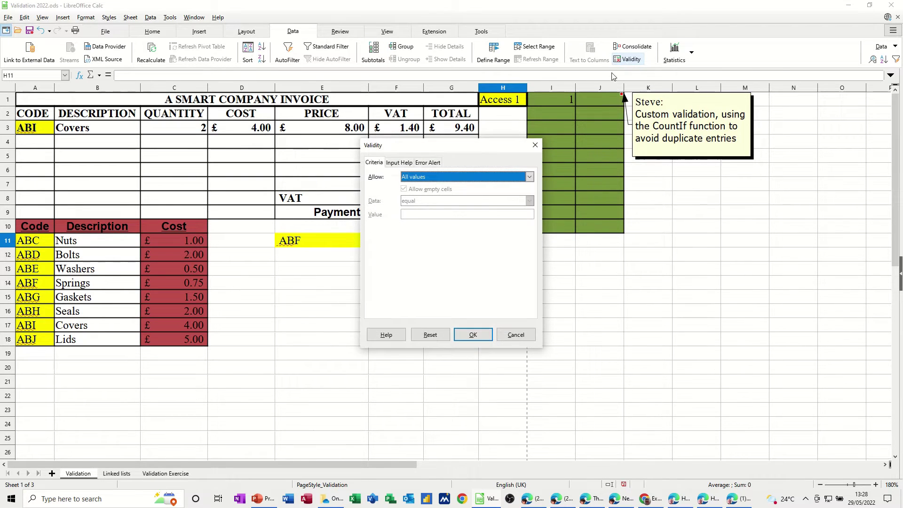
left_click(468, 181)
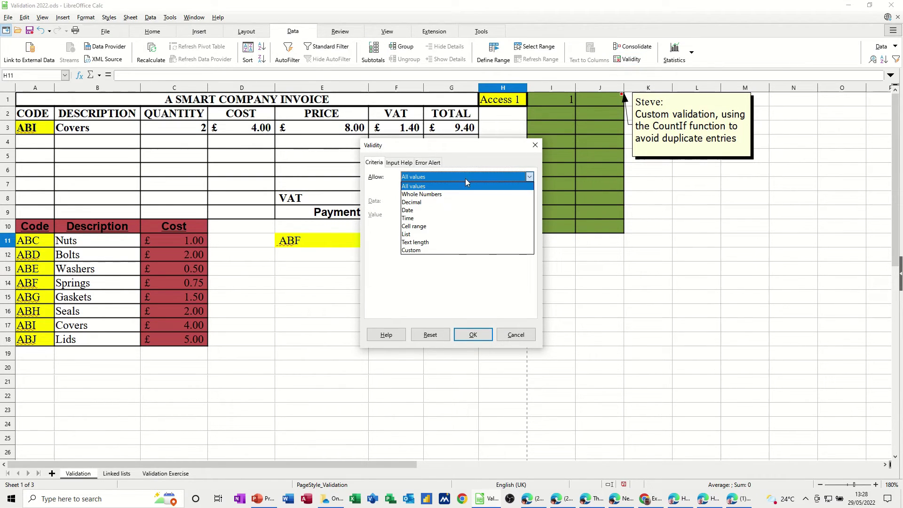
left_click(427, 227)
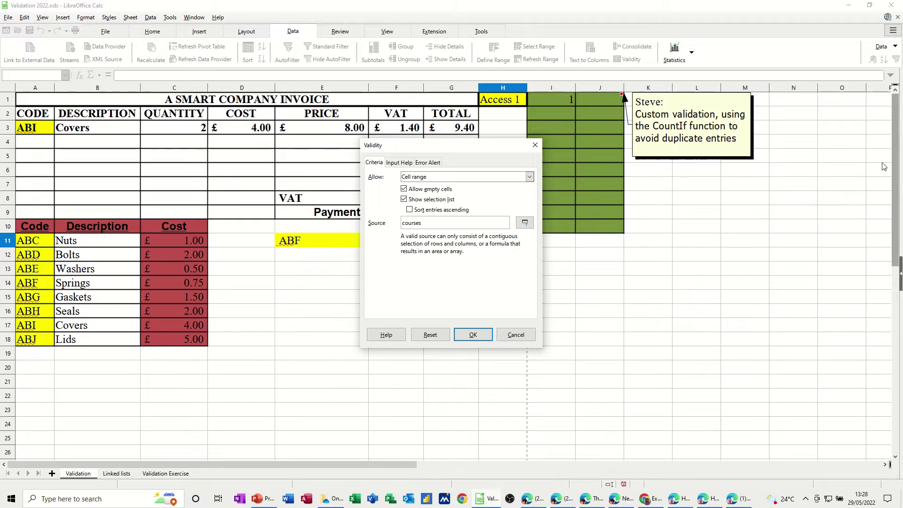
left_click(396, 165)
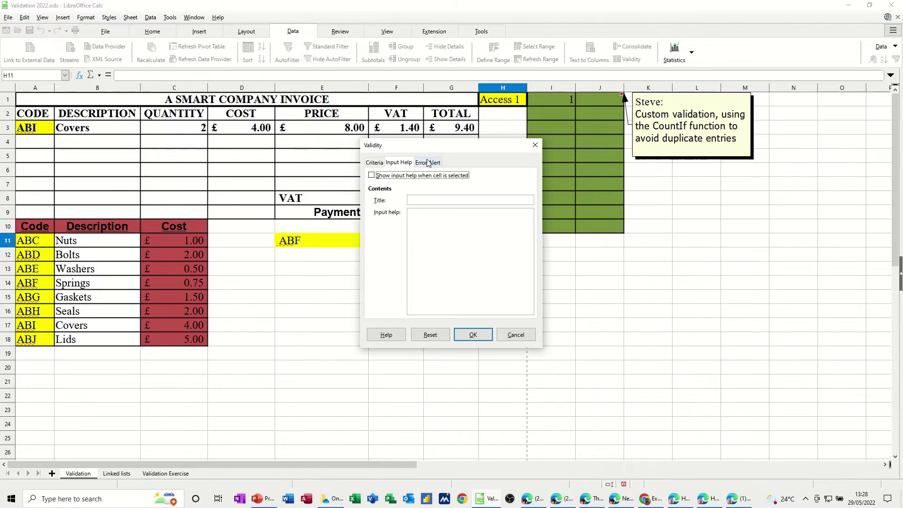
left_click(421, 164)
left_click(374, 163)
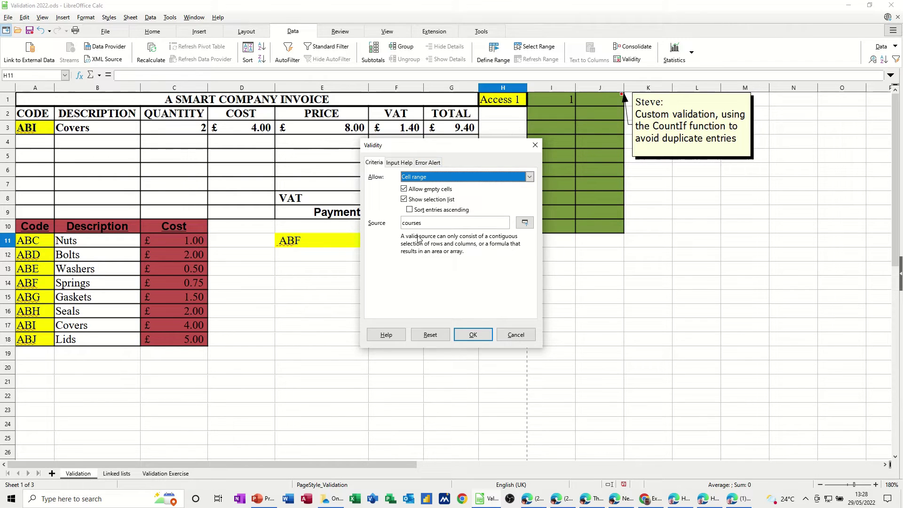
left_click(472, 334)
left_click(530, 242)
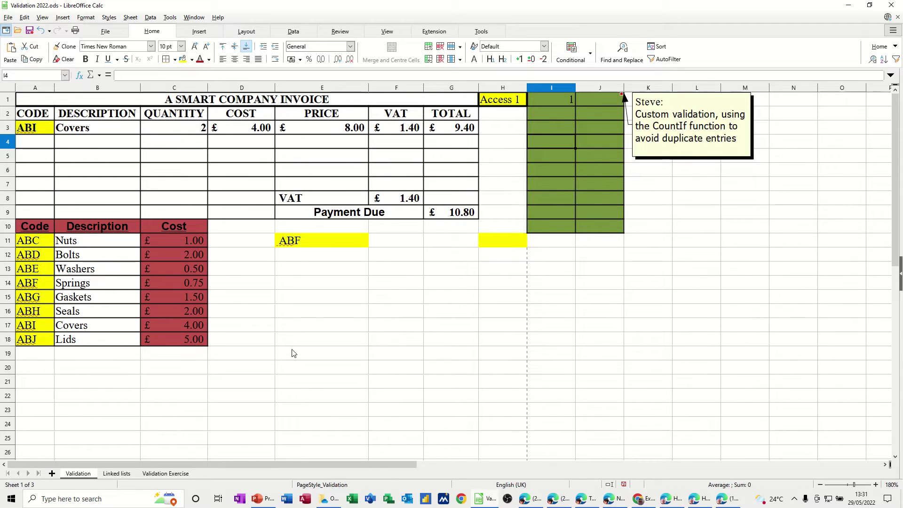
left_click(113, 474)
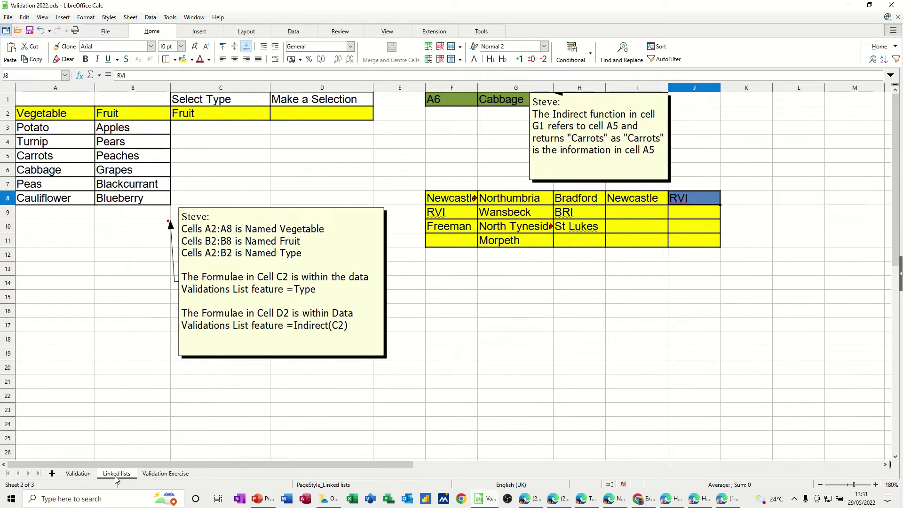
scroll(520, 404, "up", 1)
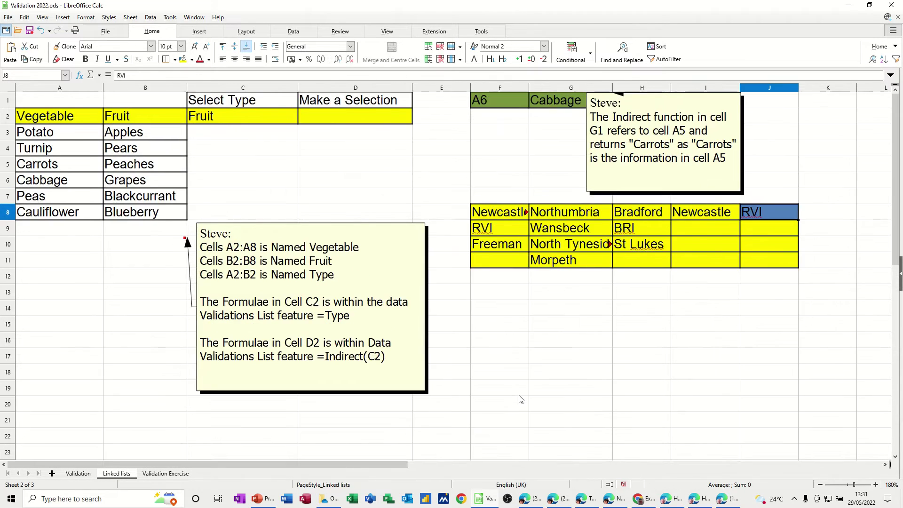
scroll(520, 399, "up", 1)
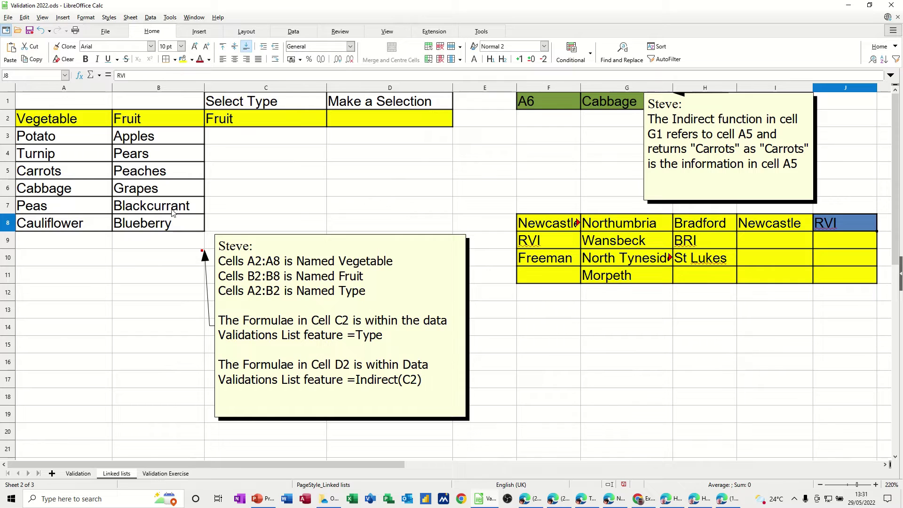
left_click_drag(60, 140, 53, 223)
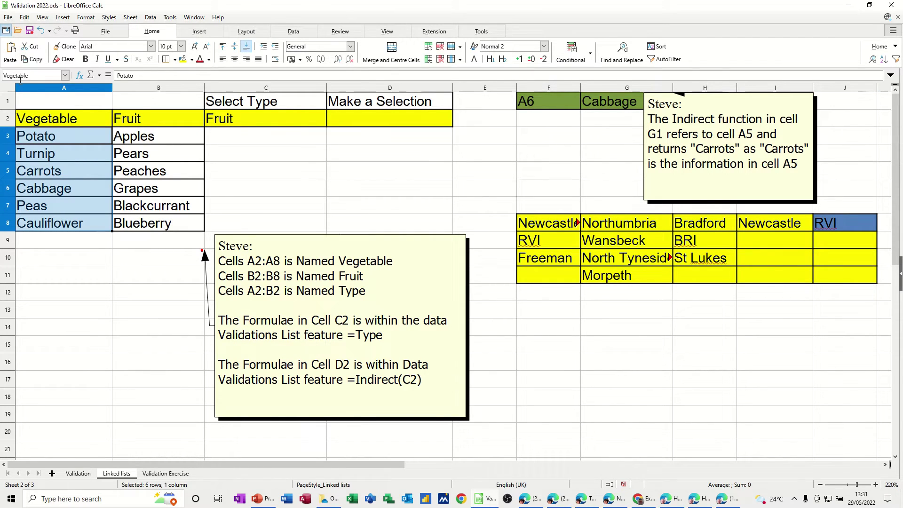
left_click_drag(141, 137, 136, 228)
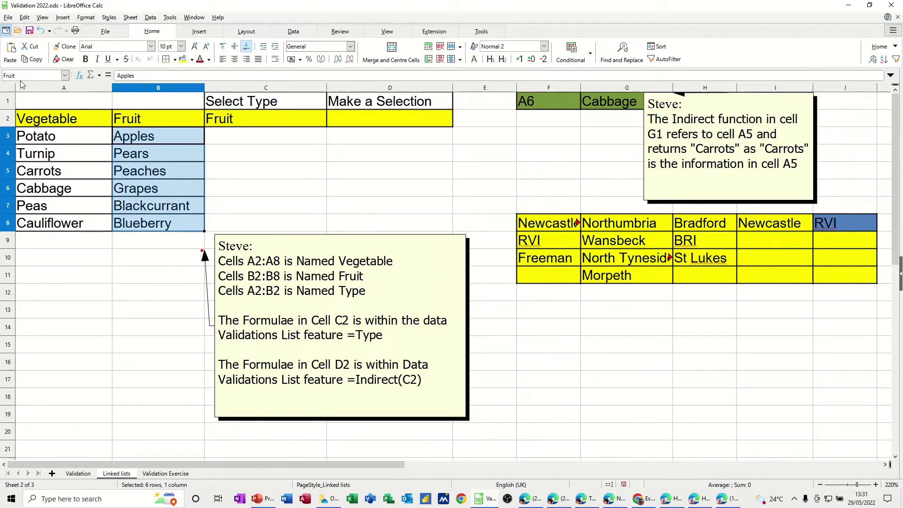
left_click(65, 120)
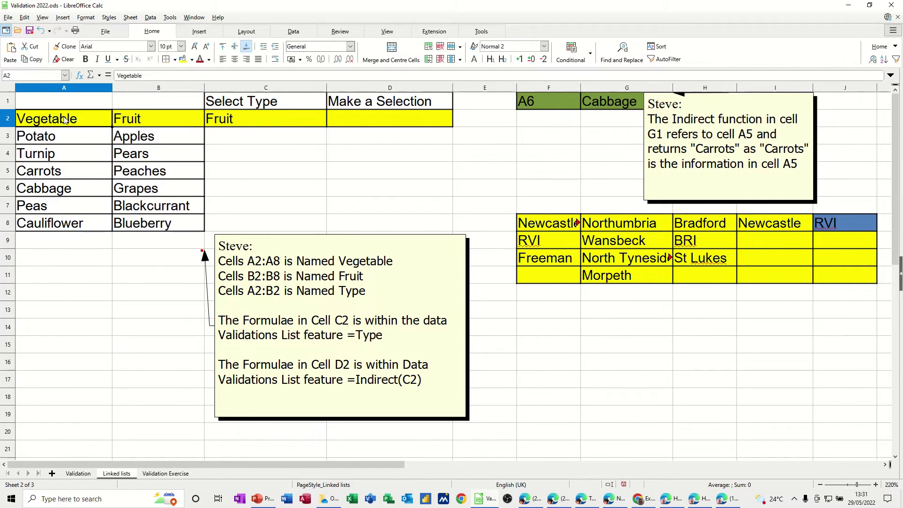
left_click_drag(65, 119, 139, 121)
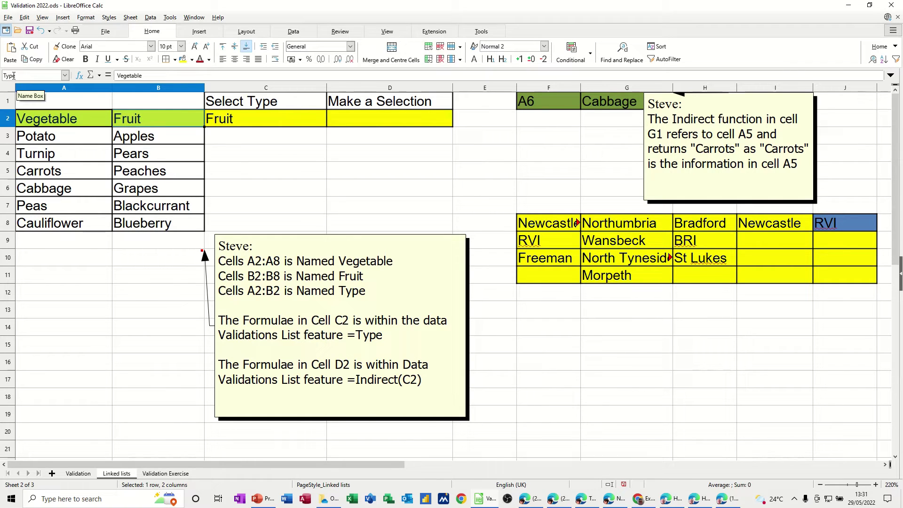
left_click(244, 120)
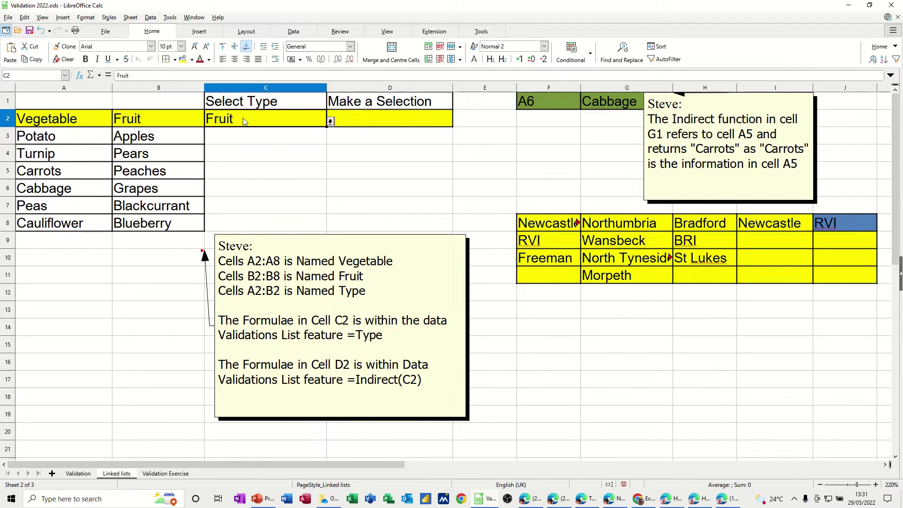
left_click(330, 122)
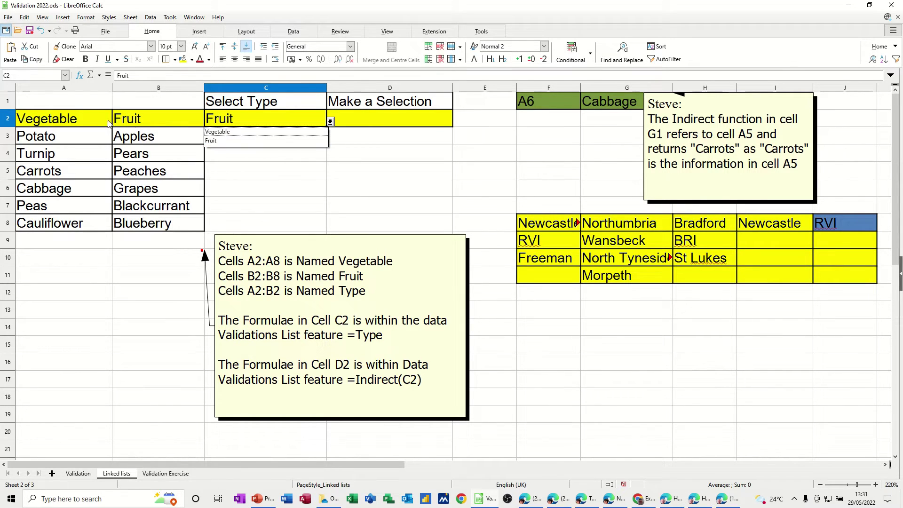
left_click(365, 125)
left_click(384, 123)
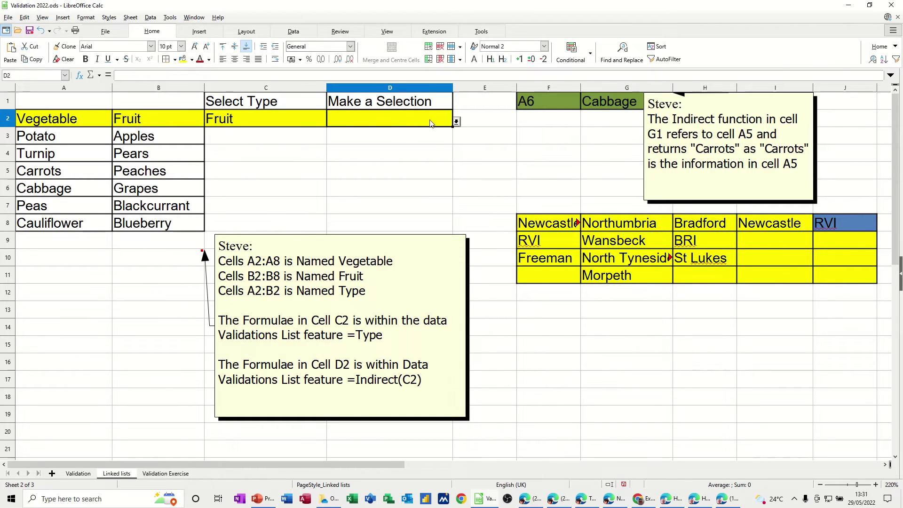
left_click(456, 123)
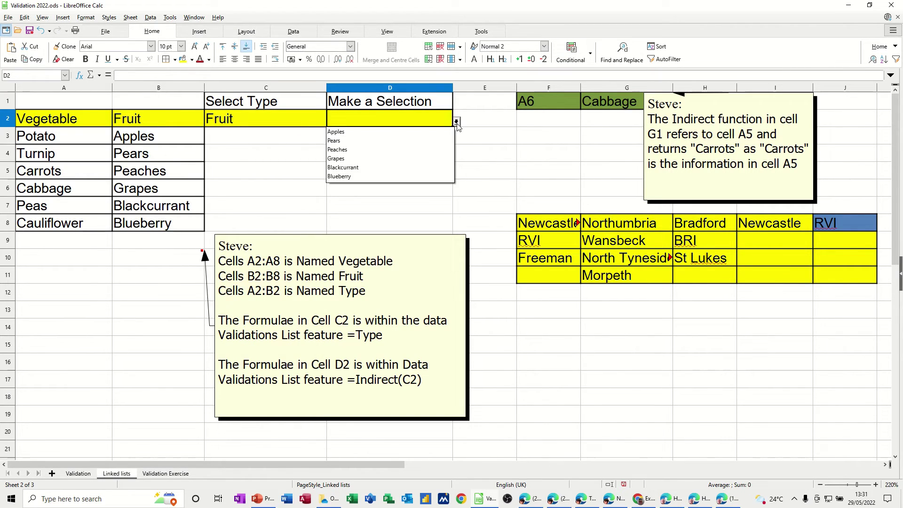
key("Down")
key("Down")
key("Down")
key("Down")
key("Down")
key("Down")
key("Up")
key("Up")
key("Up")
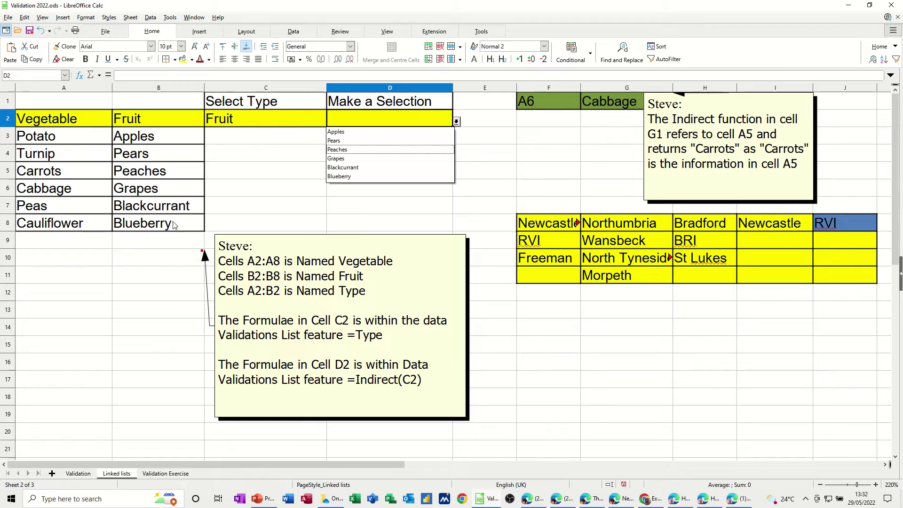
key("Escape")
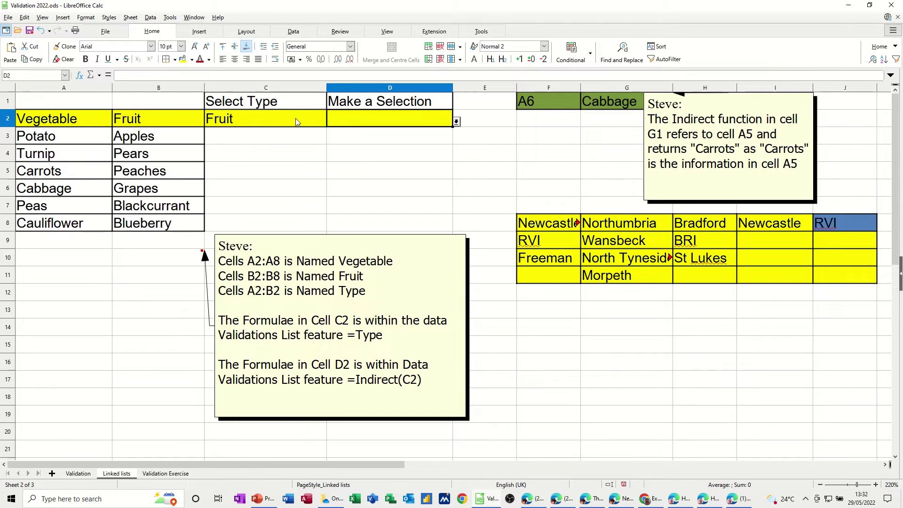
left_click(295, 121)
Step: Choose Vegetable in C2 and view D2's list of vegetable choices
left_click(330, 122)
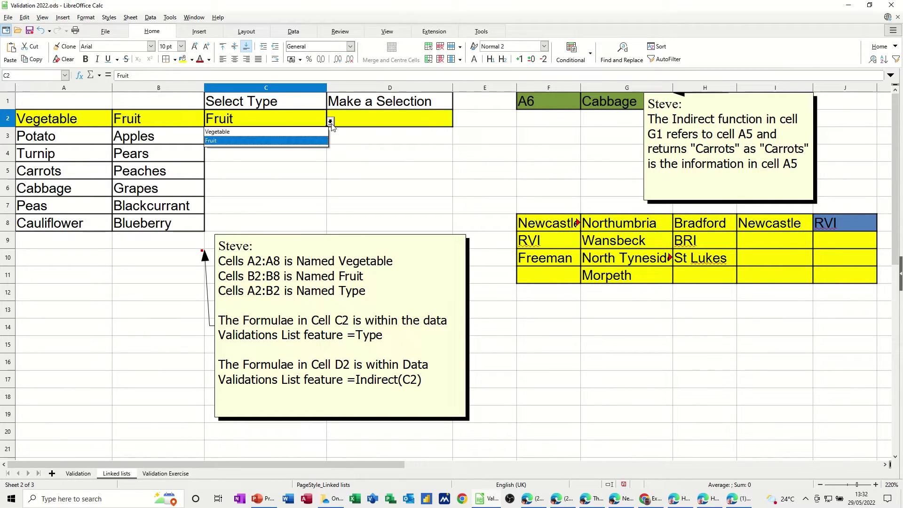
left_click(310, 132)
left_click(395, 117)
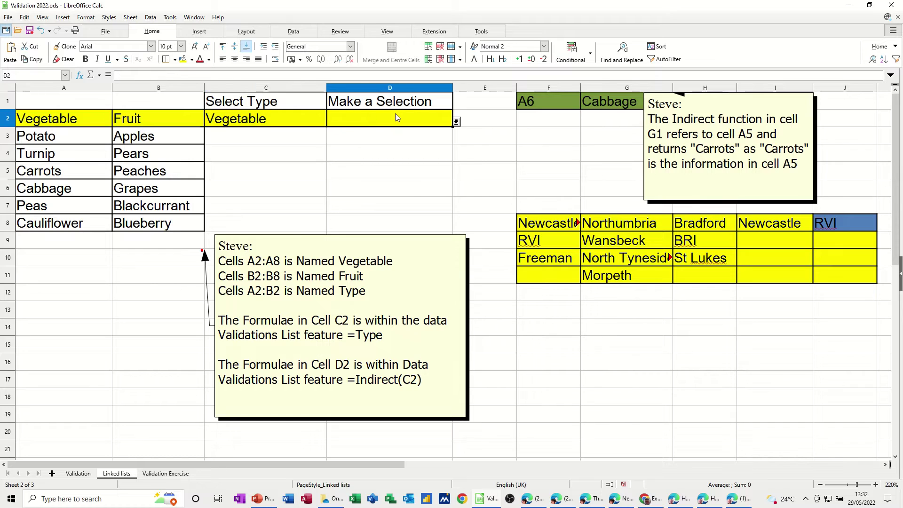
left_click(456, 122)
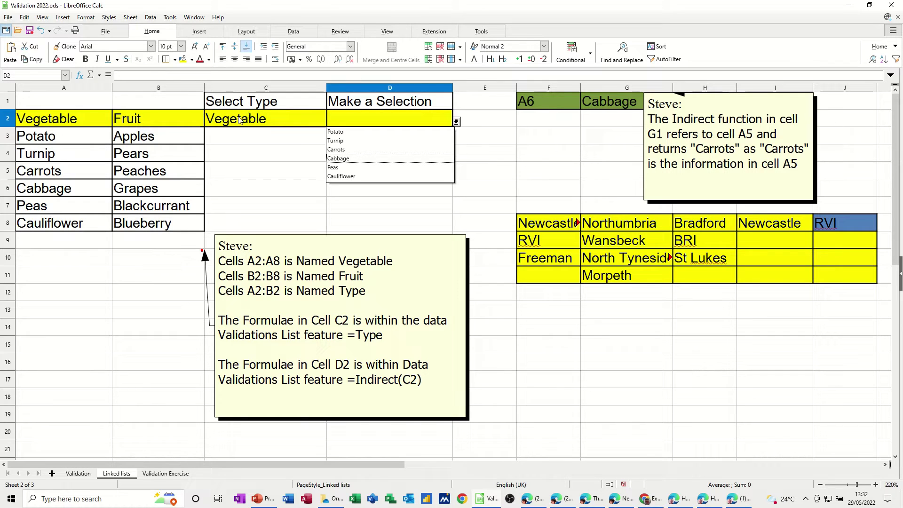
left_click(263, 122)
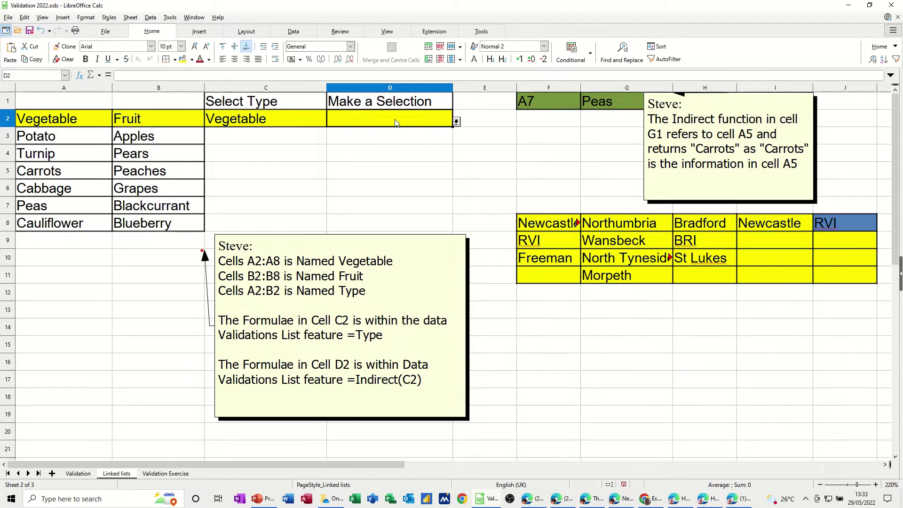
left_click(456, 122)
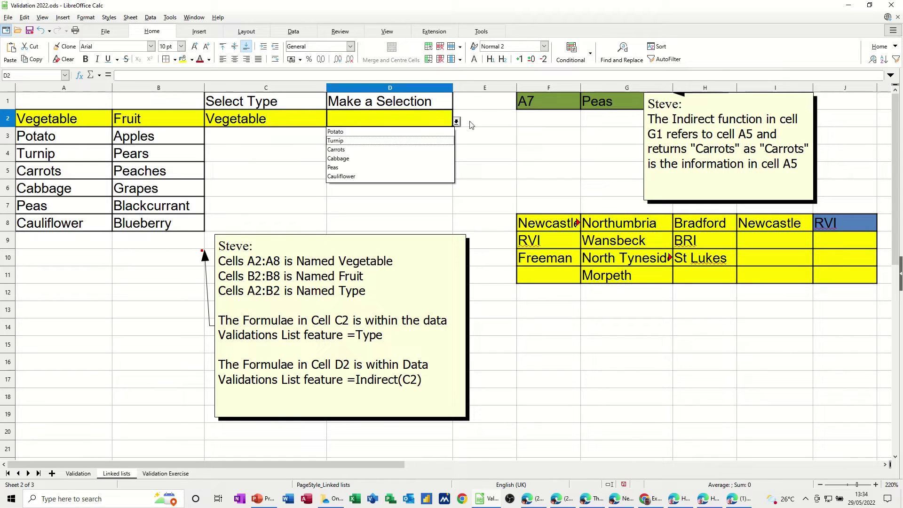
left_click(555, 98)
Step: Set F1 to A4 so G1's INDIRECT formula shows Turnip
left_click(555, 97)
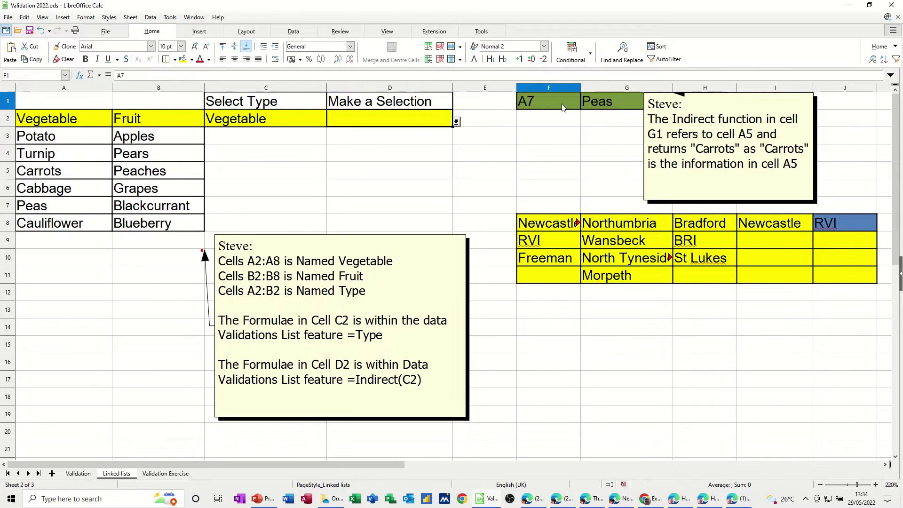
left_click(599, 105)
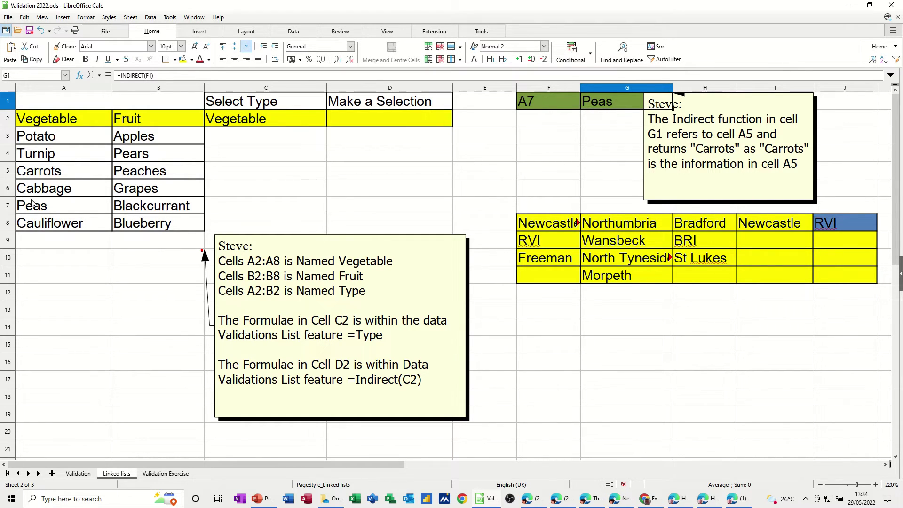
left_click(569, 103)
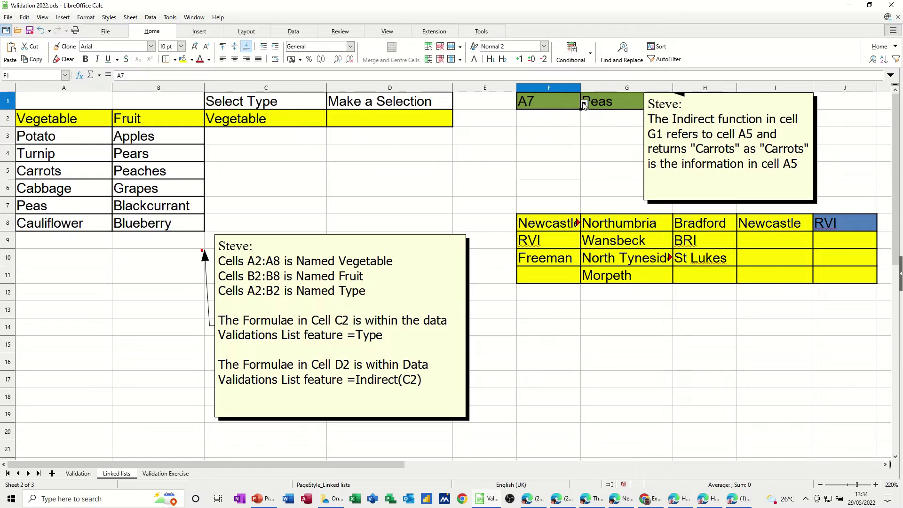
left_click(583, 104)
key("Up")
key("Up")
key("Up")
key("Return")
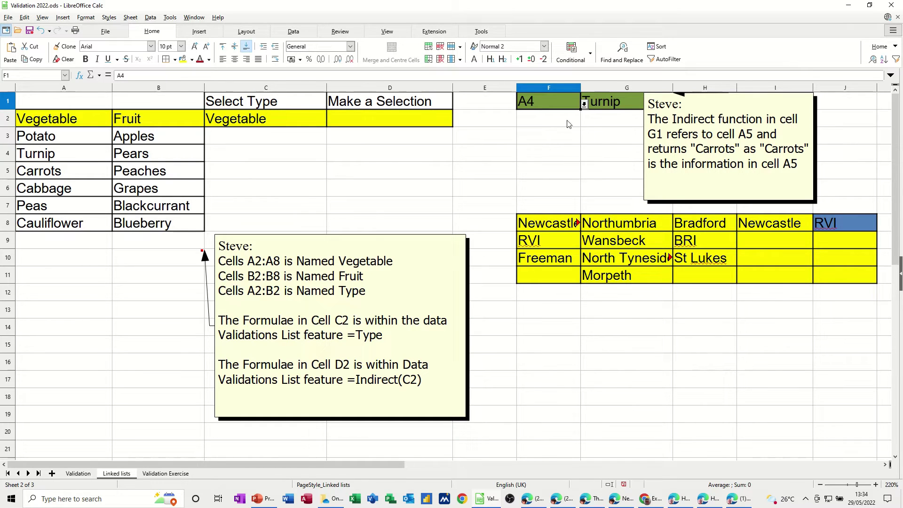
left_click(611, 105)
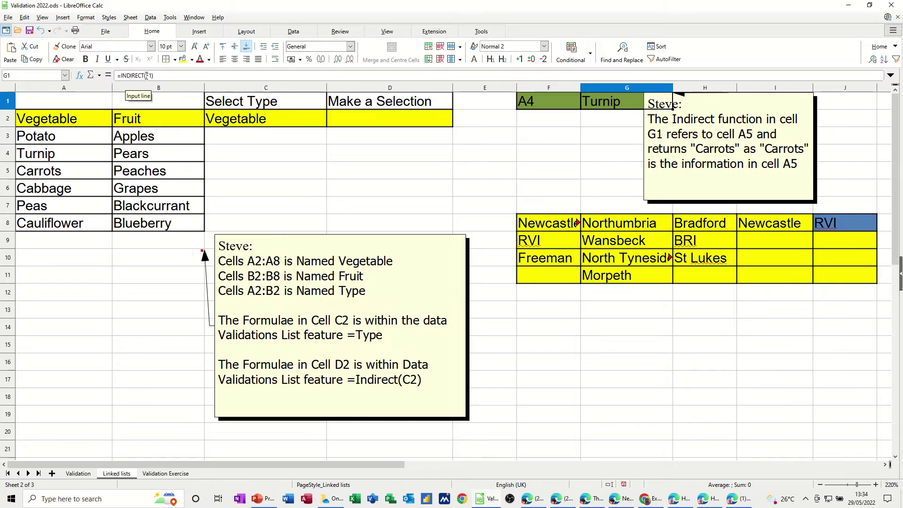
Step: Change F1 to A8 so G1 shows Cauliflower
left_click(533, 105)
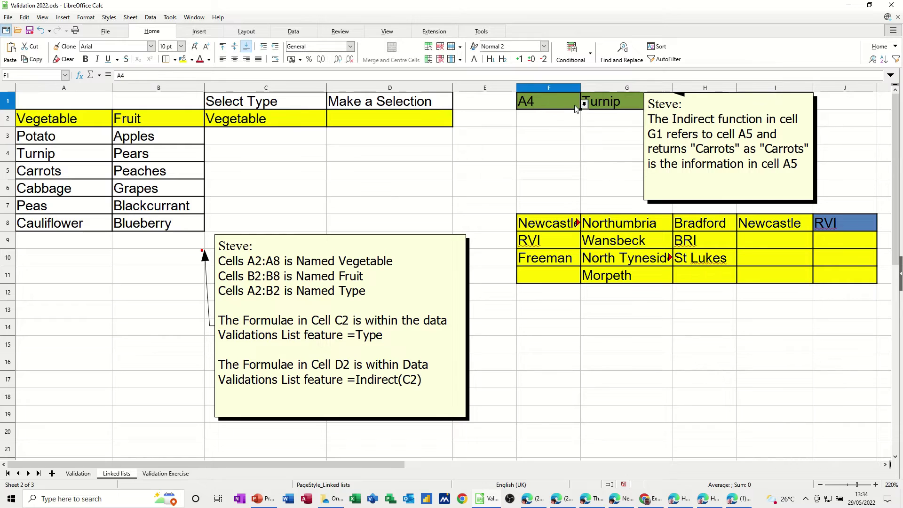
left_click(583, 104)
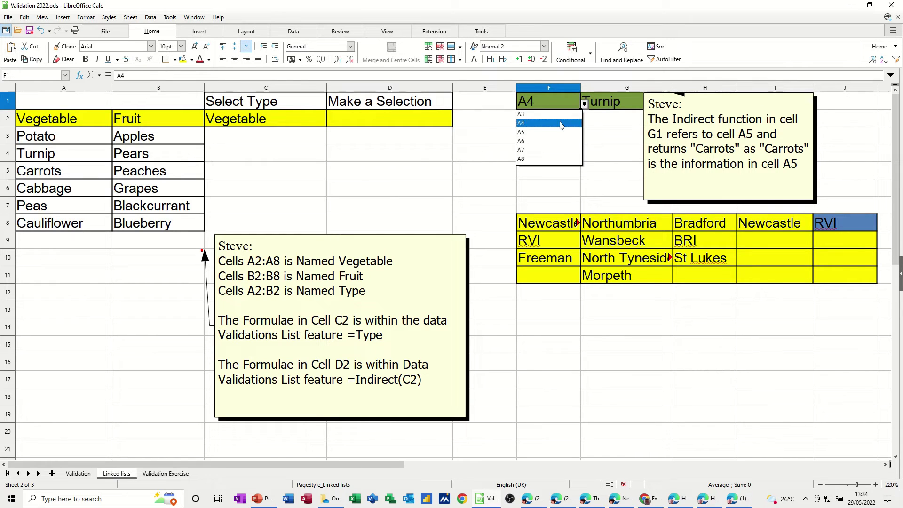
left_click(536, 159)
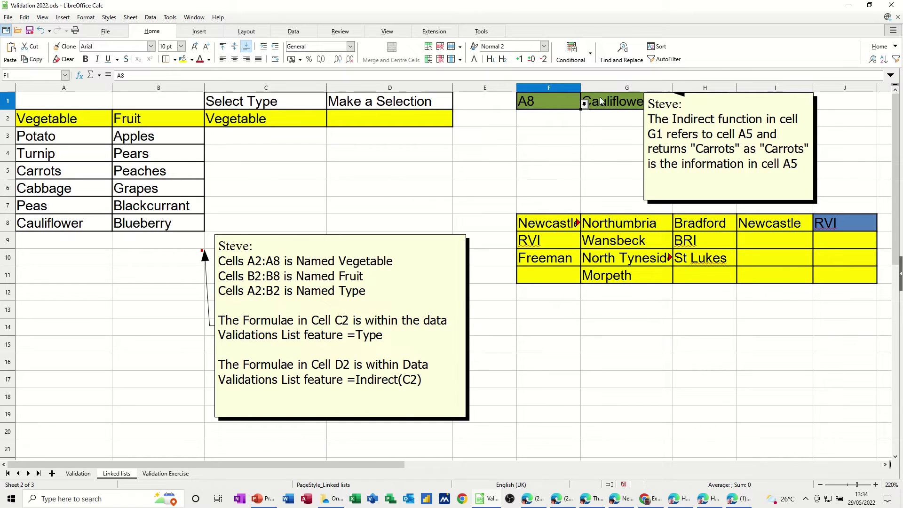
left_click(381, 122)
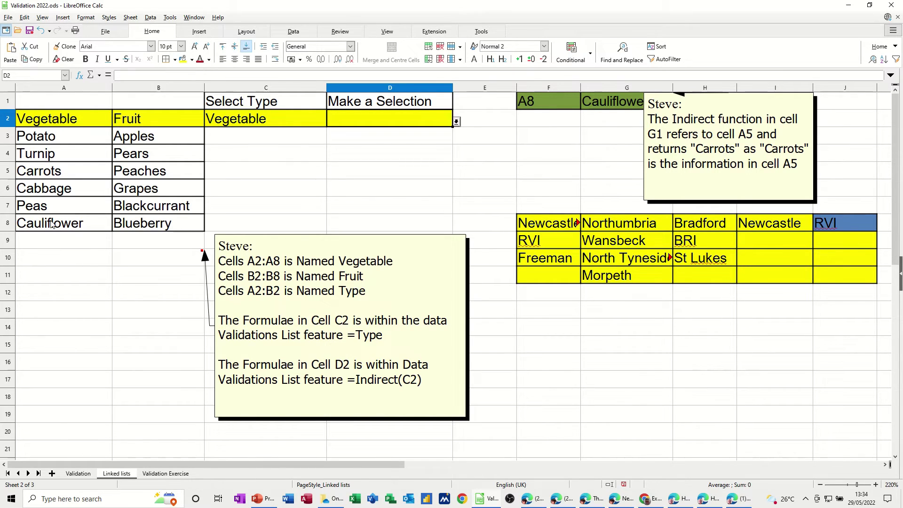
Step: Switch C2 to Fruit and open D2's list showing Apples through Blueberry
left_click(285, 121)
left_click(330, 122)
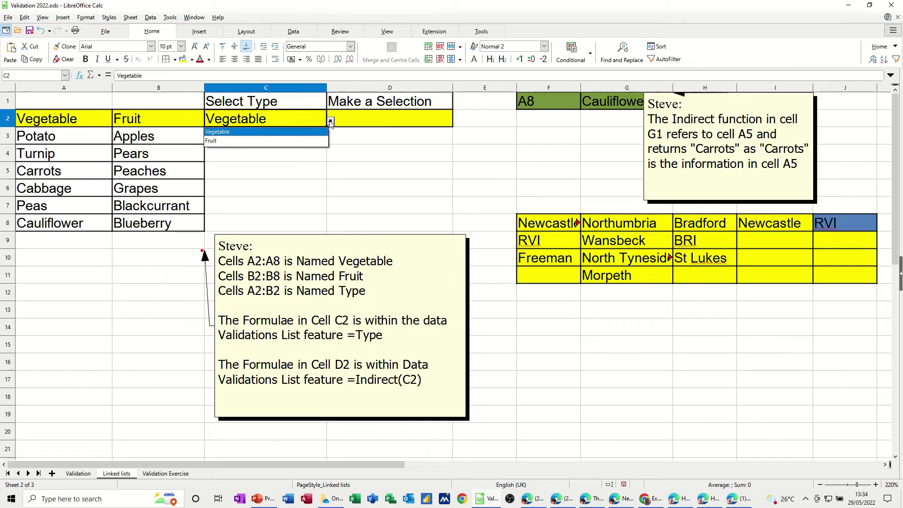
left_click(263, 140)
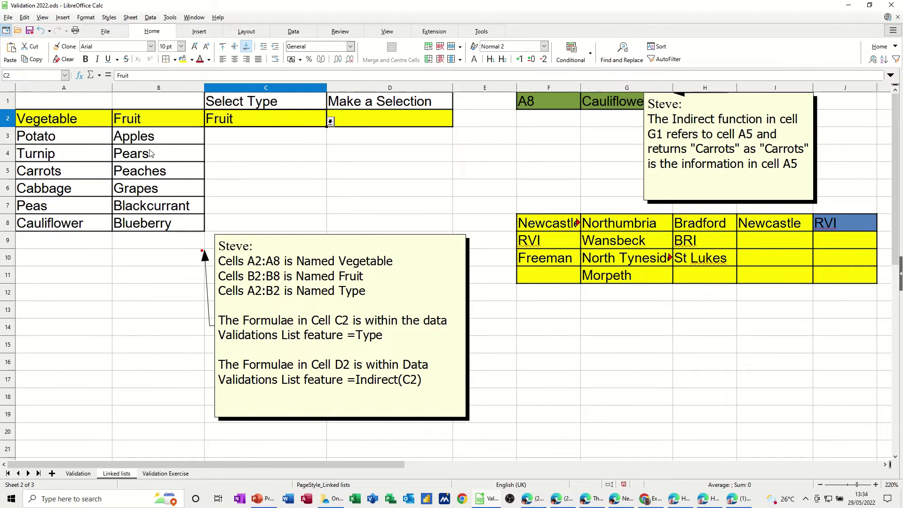
left_click(390, 122)
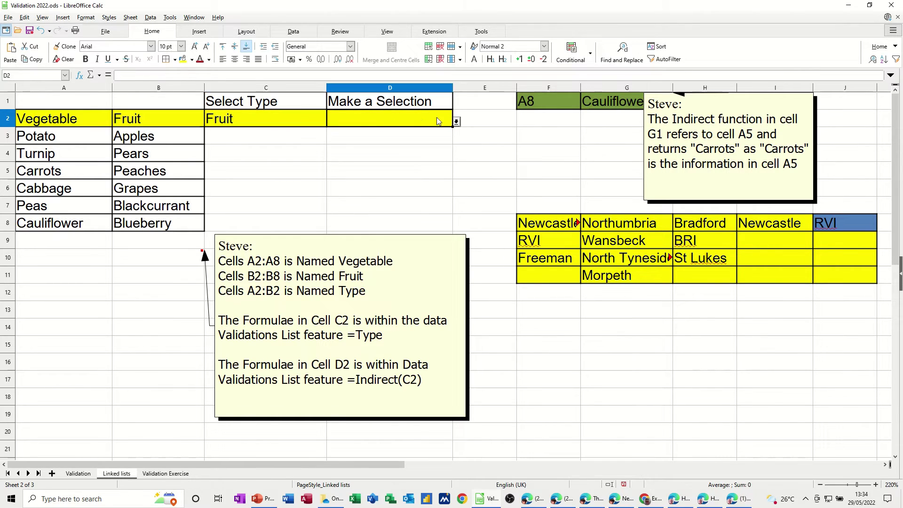
left_click(455, 122)
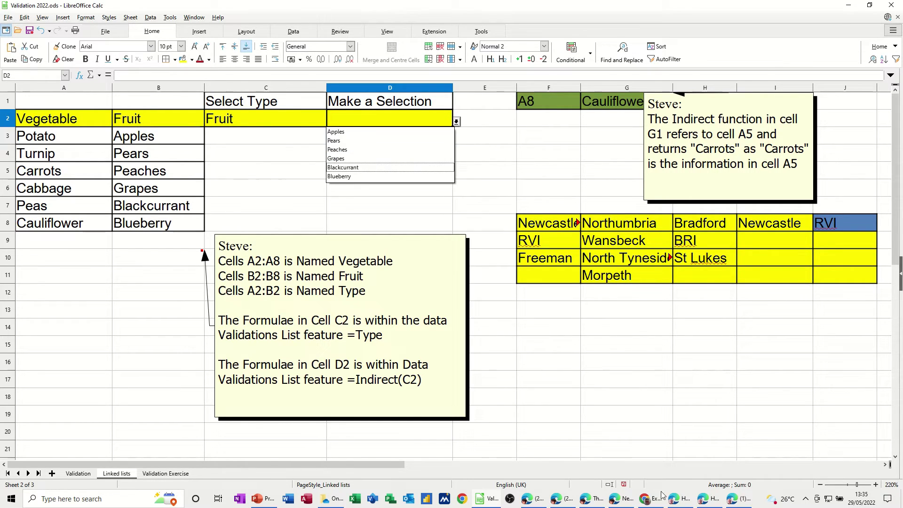
left_click(374, 463)
left_click_drag(402, 465, 480, 470)
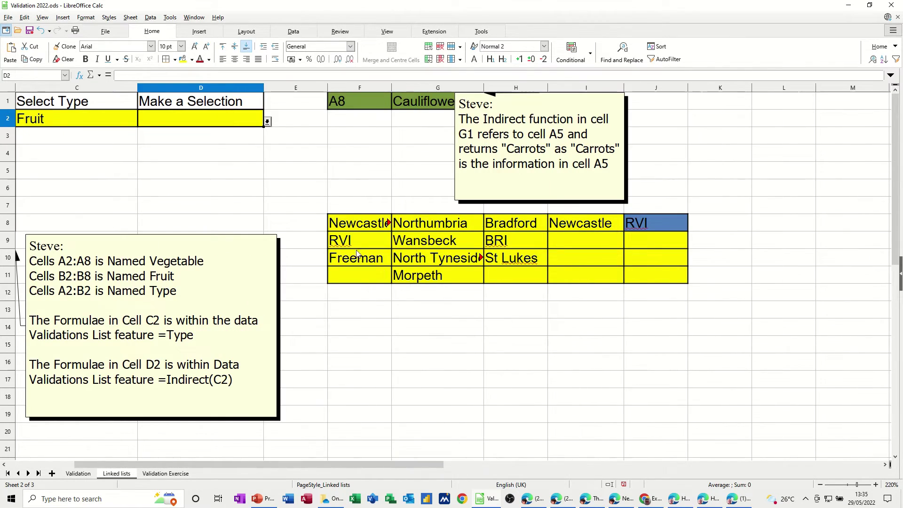
left_click_drag(367, 225, 504, 224)
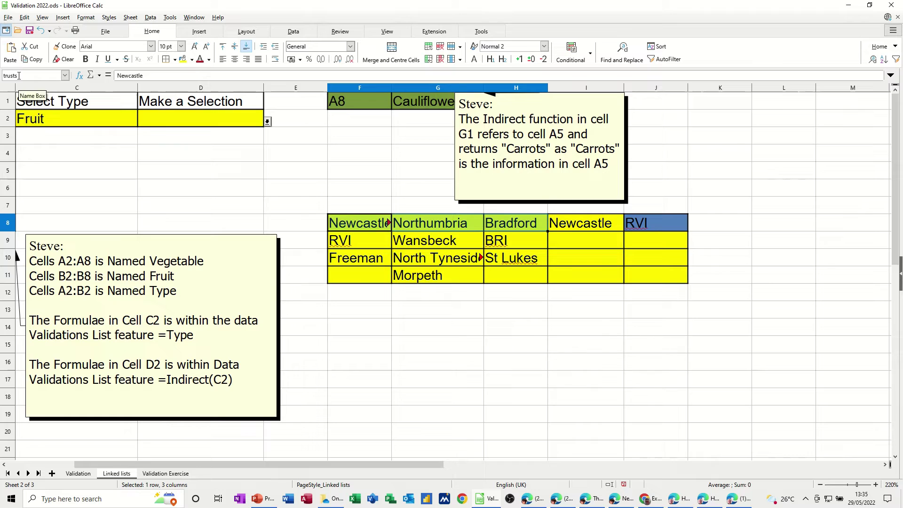
left_click(364, 242)
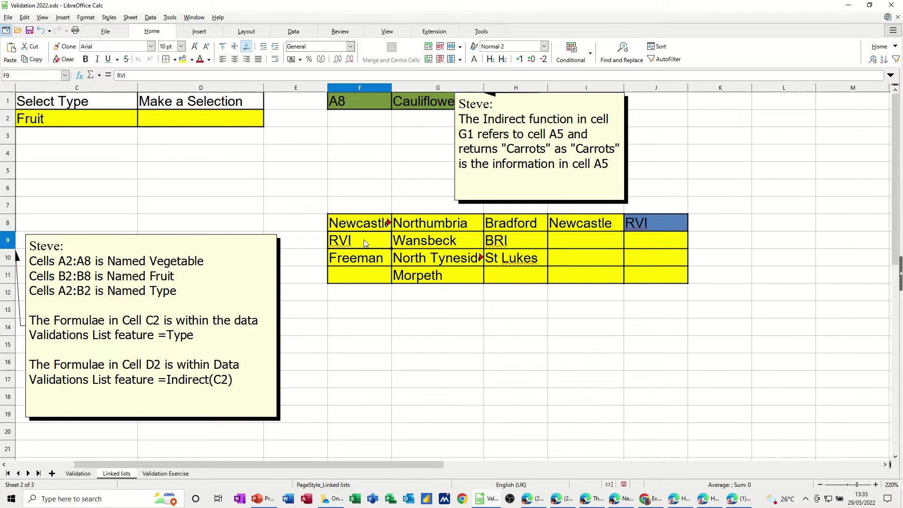
left_click_drag(365, 240, 366, 258)
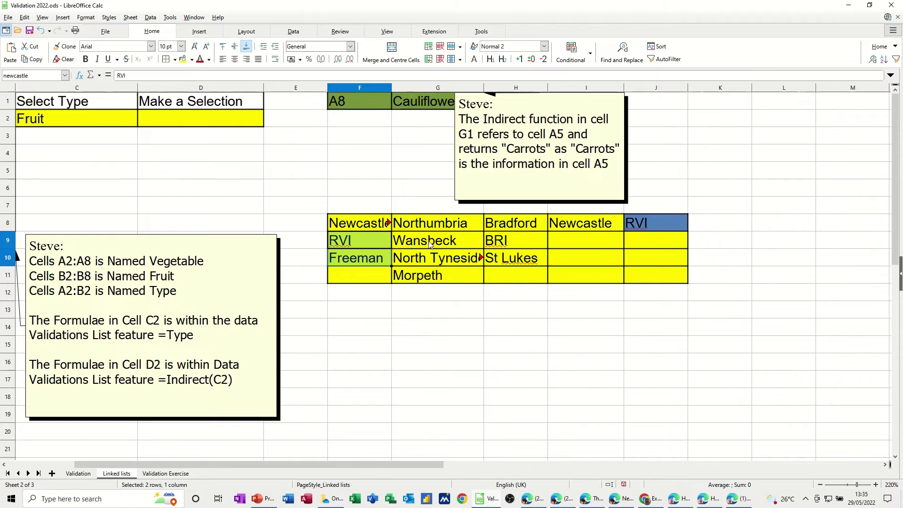
left_click_drag(428, 243, 431, 275)
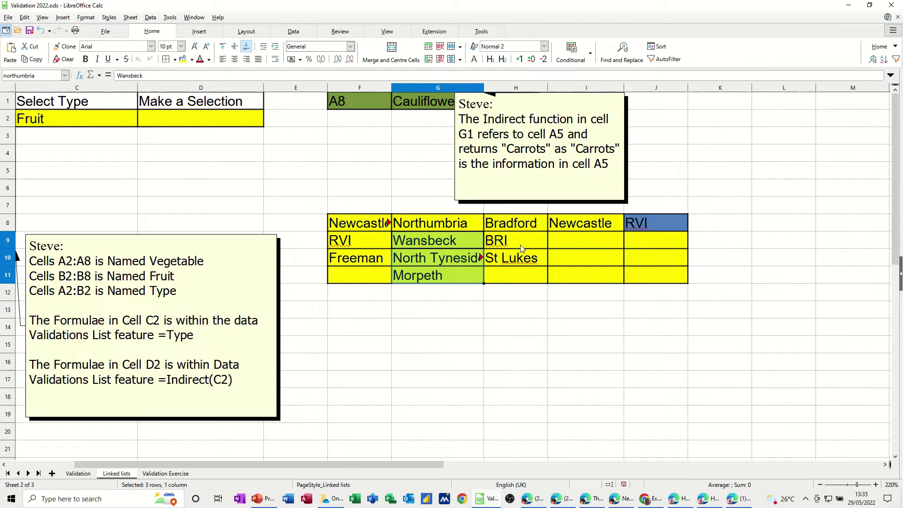
left_click_drag(516, 240, 488, 252)
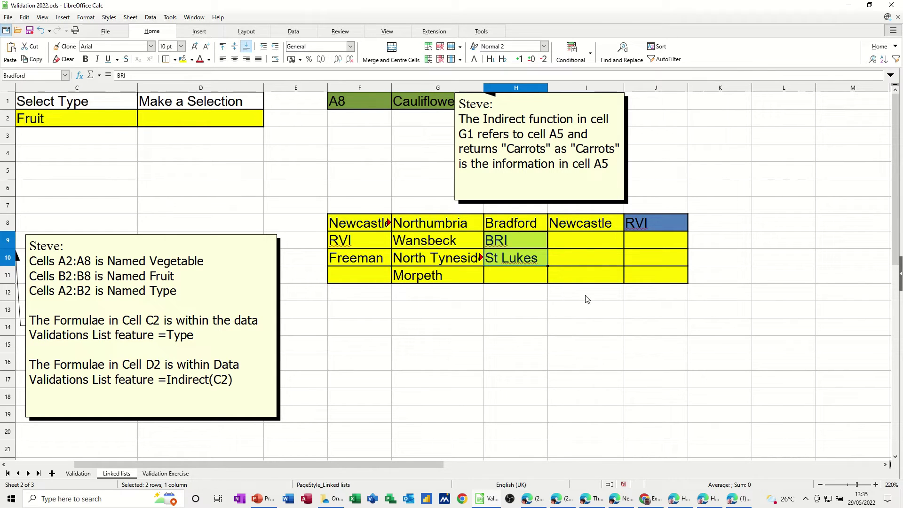
left_click(583, 229)
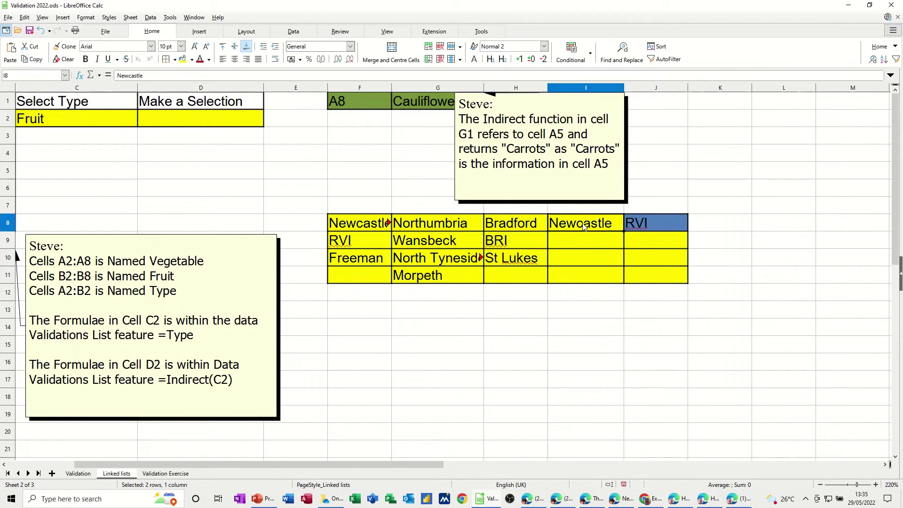
Step: Set I8 to Northumbria and check J8's options (Wansbeck, North Tyneside, Morpeth), leaving RVI
left_click(627, 227)
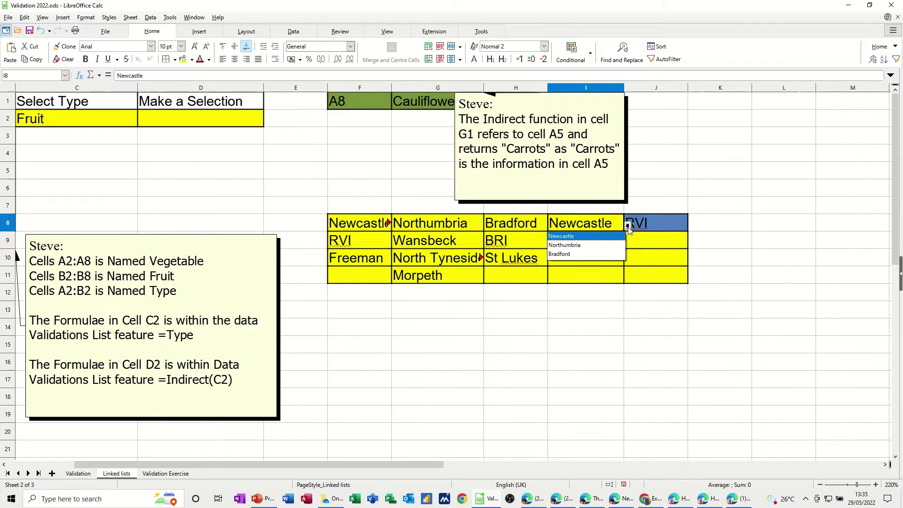
left_click(591, 246)
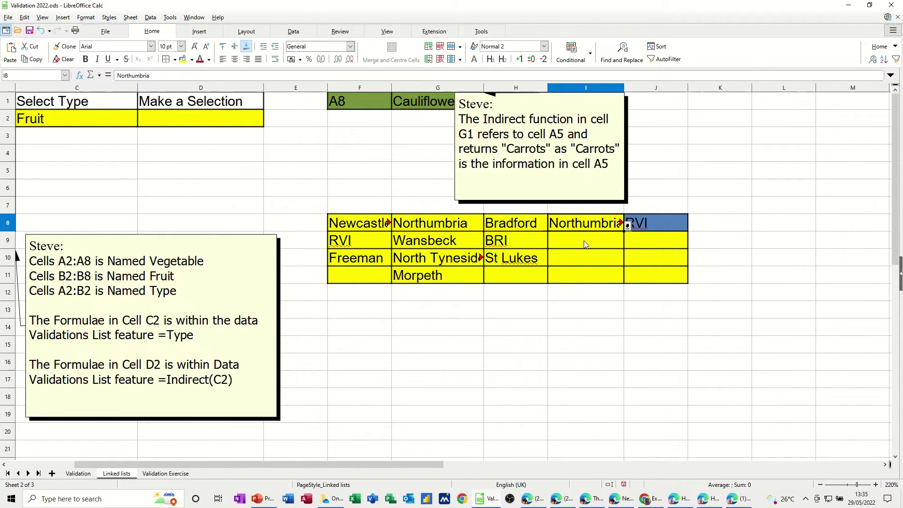
left_click(662, 224)
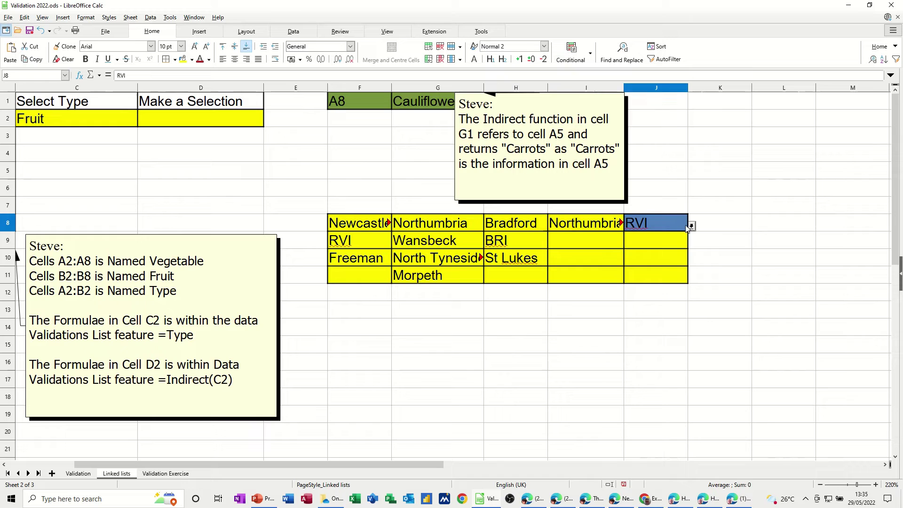
left_click(690, 226)
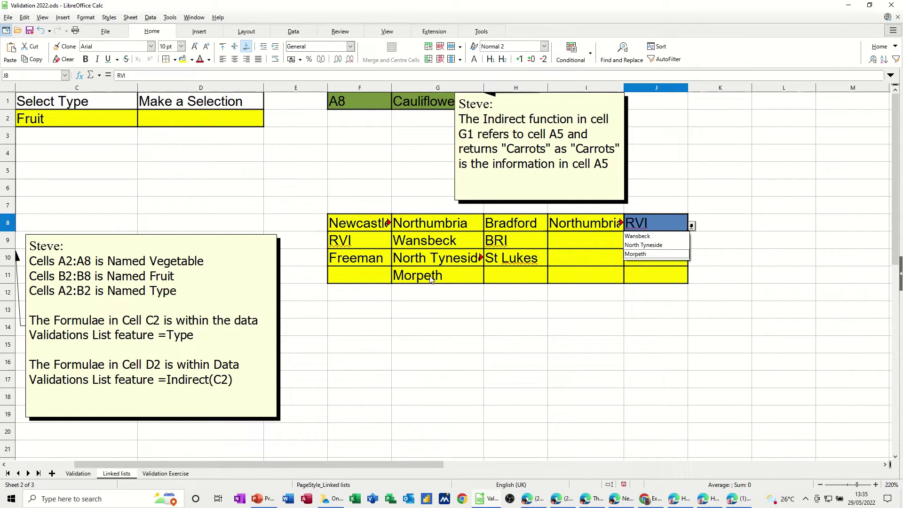
left_click(649, 221)
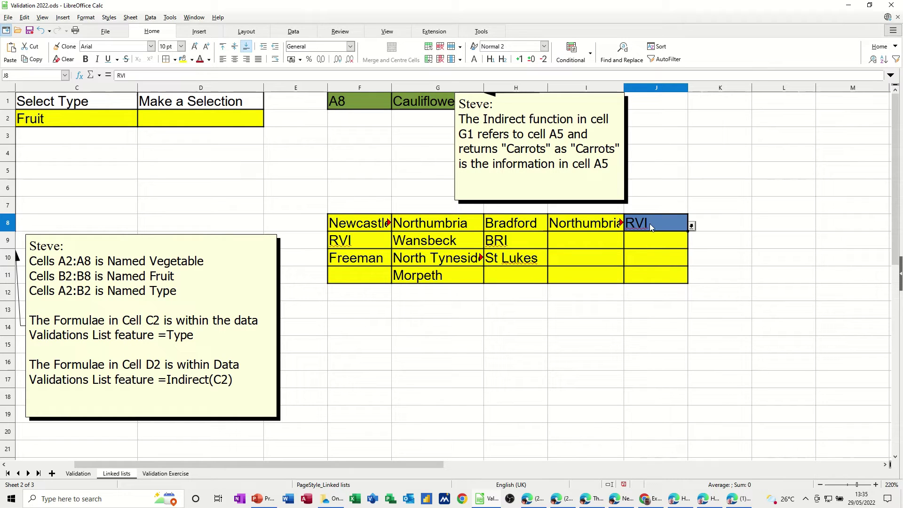
left_click(295, 101)
Step: Inspect the validity rules for E1 and J8, whose source is INDIRECT(I8), cancelling without changes
left_click(292, 31)
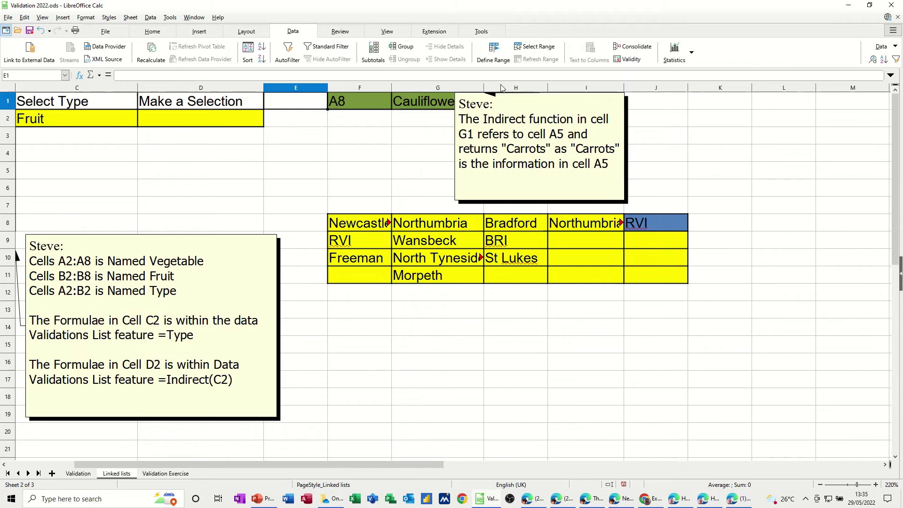
left_click(630, 61)
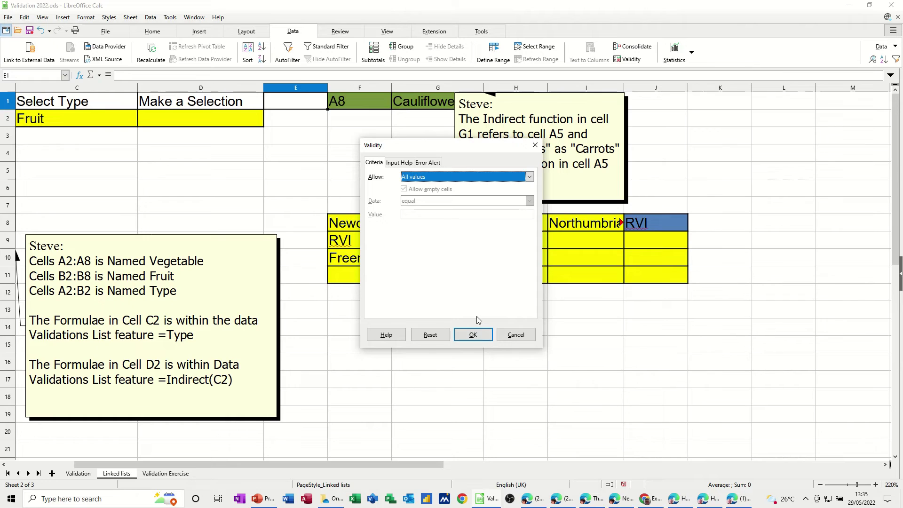
left_click(515, 334)
left_click(649, 225)
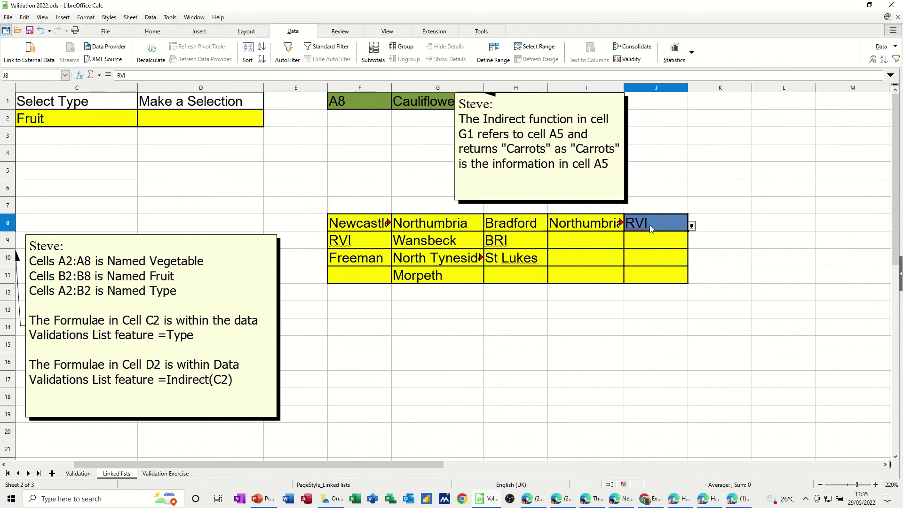
left_click(618, 63)
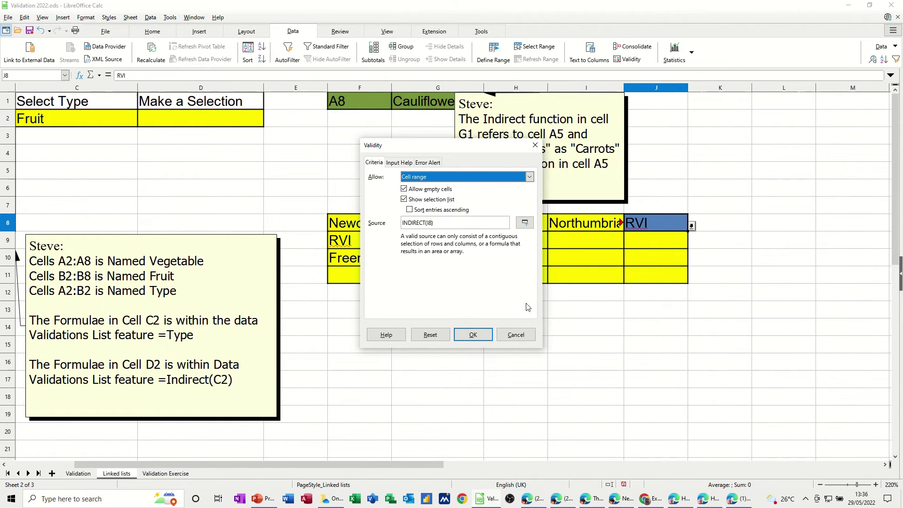
left_click(515, 334)
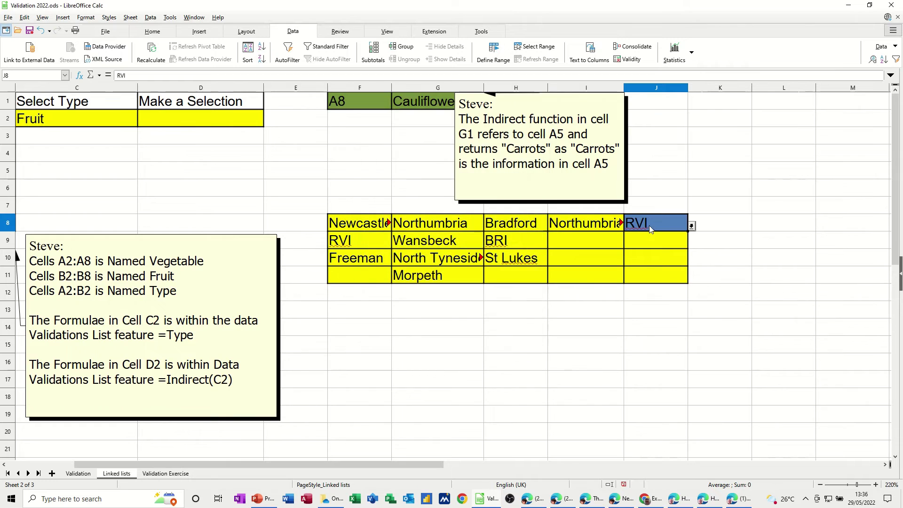
Step: Check J8's choices, leaving RVI, and select the Northumbria list Wansbeck to Morpeth
left_click(691, 226)
left_click(691, 227)
left_click_drag(427, 243, 427, 277)
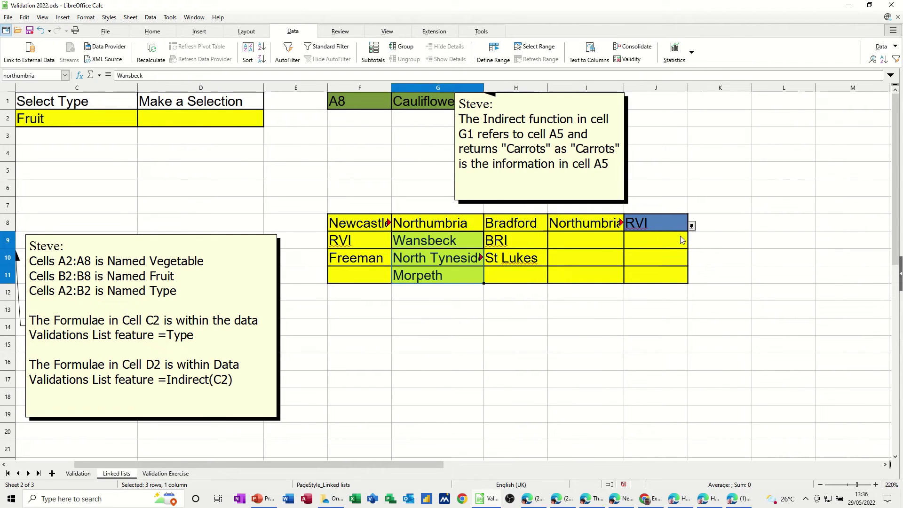
Step: Set I8 to Newcastle and J8 to Freeman, then insert a new blank Sheet4
left_click(578, 226)
left_click(627, 226)
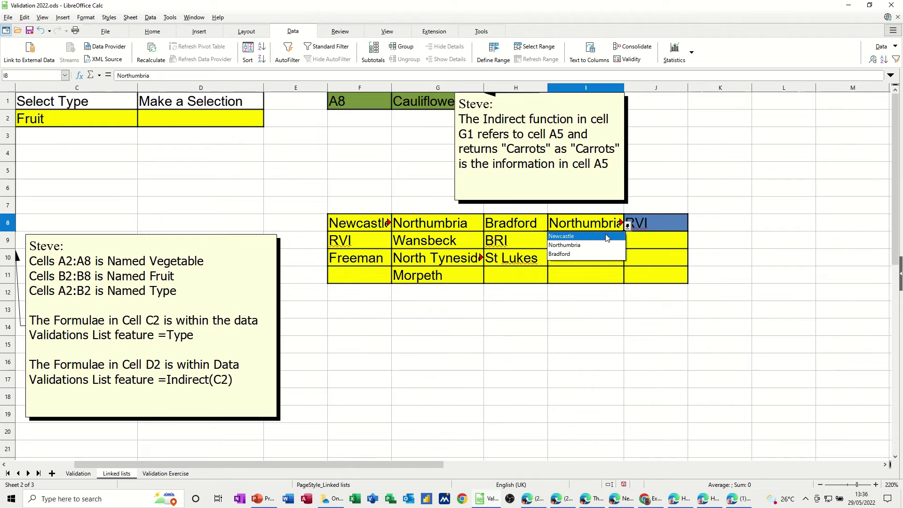
left_click(606, 237)
left_click(660, 223)
left_click(691, 226)
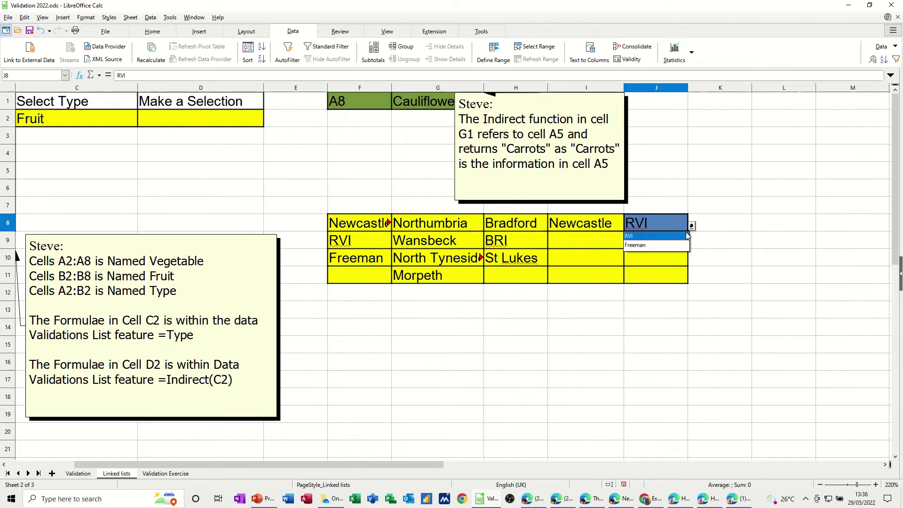
left_click(665, 243)
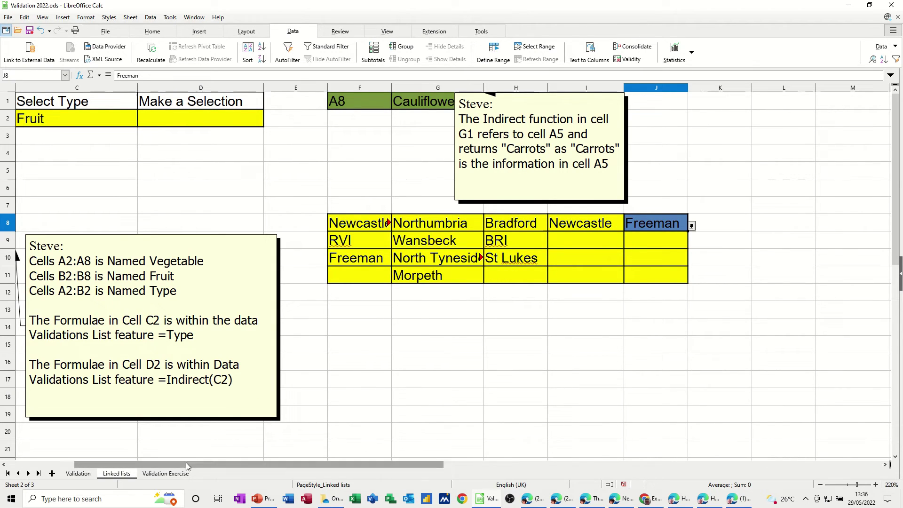
left_click(52, 473)
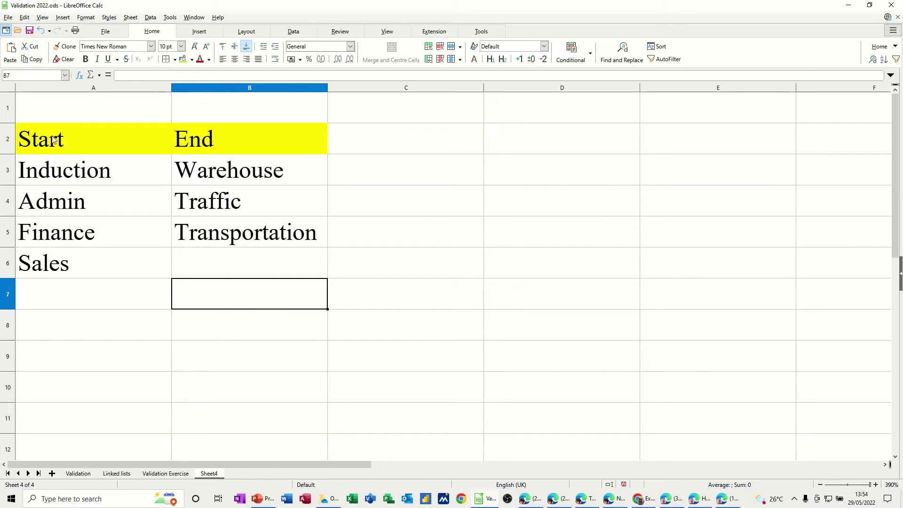
Step: Name the header cells A2:B2 'process' via the Name Box
left_click(134, 145)
left_click_drag(132, 141, 199, 145)
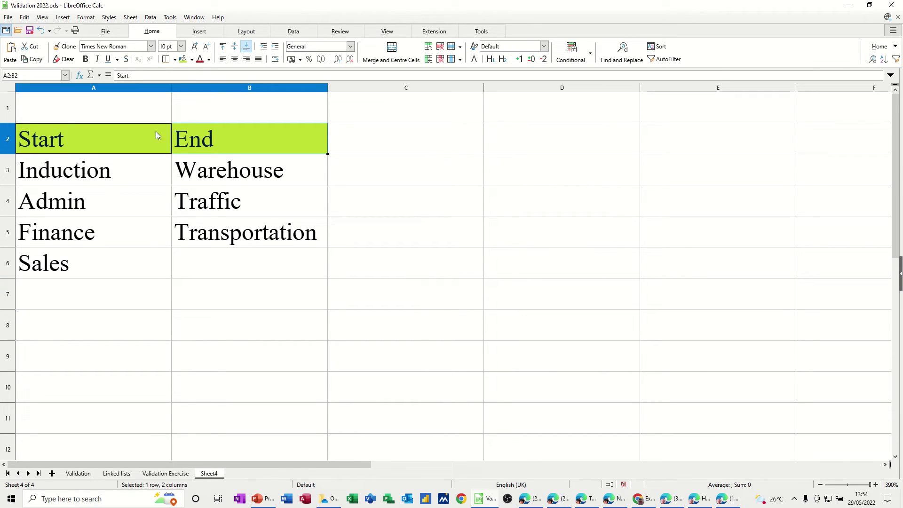
left_click(29, 74)
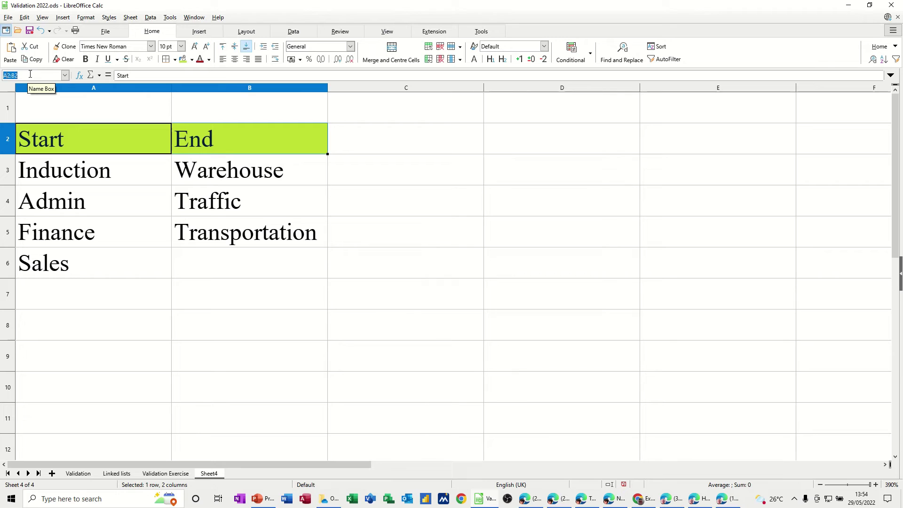
type("process")
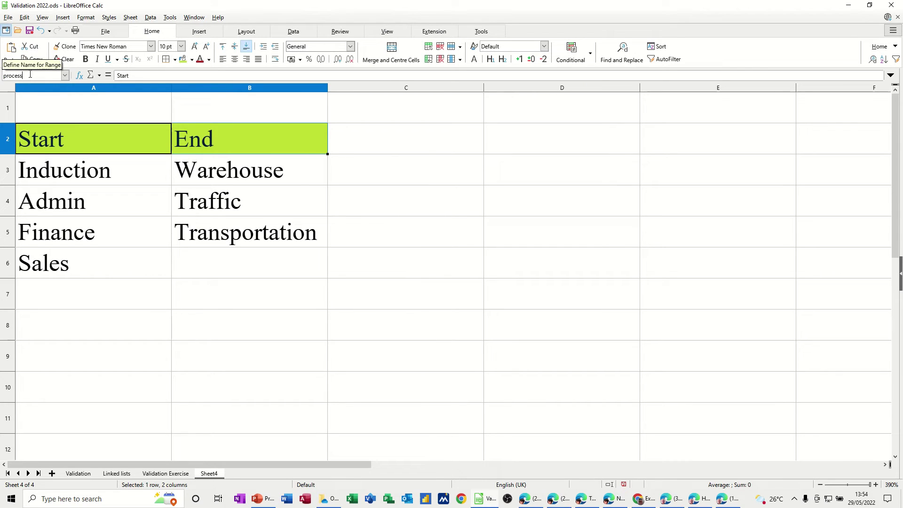
key("Return")
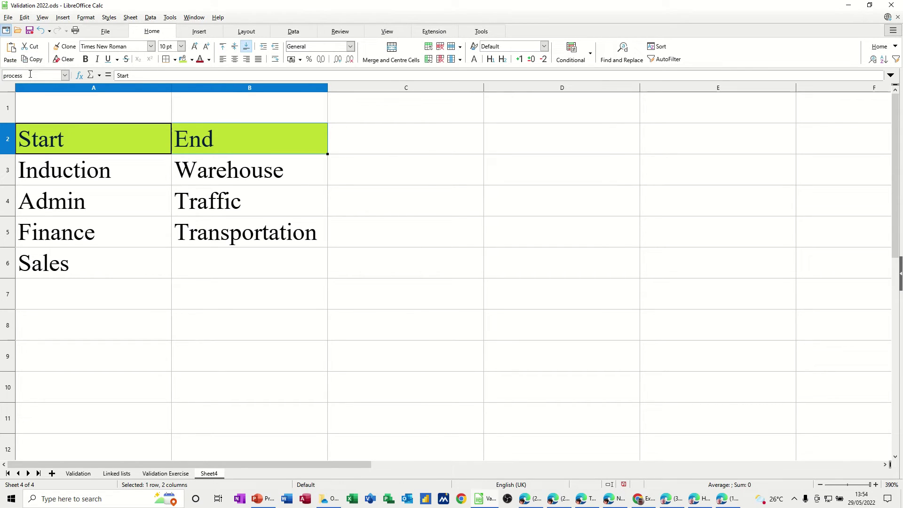
Step: Name the Start entries A3:A6 'start' and the End entries B3:B5 'end'
left_click(63, 181)
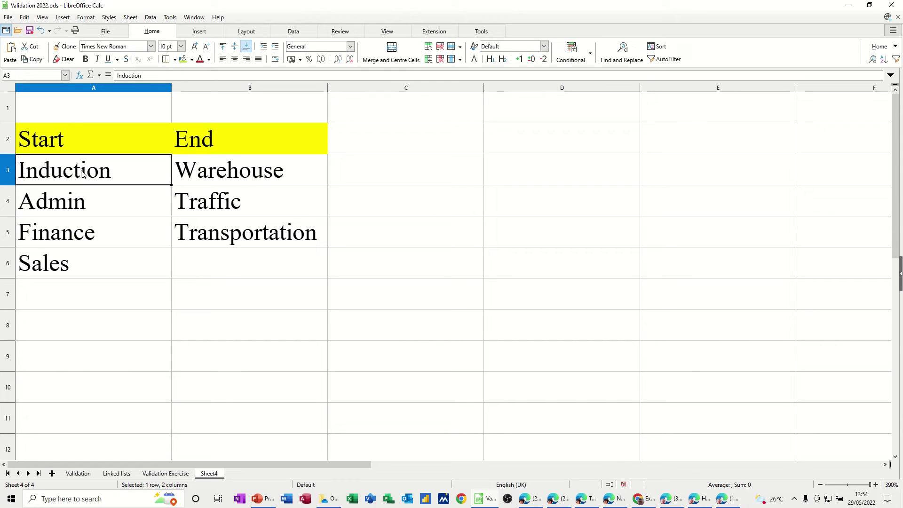
left_click_drag(82, 178, 75, 254)
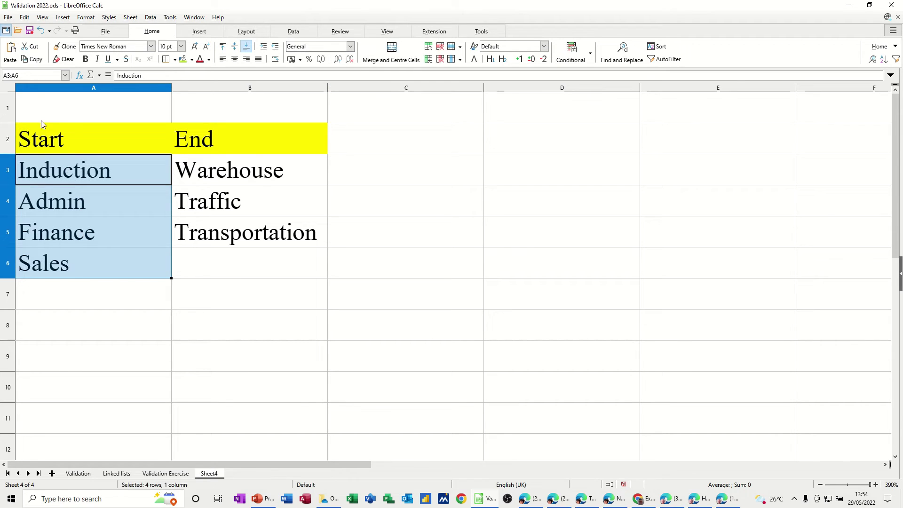
left_click(28, 77)
type("start")
left_click_drag(207, 173, 211, 225)
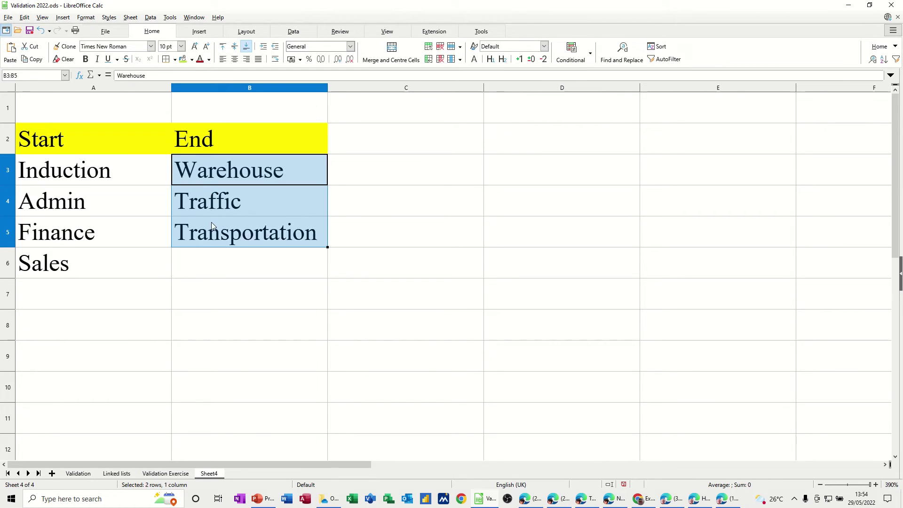
left_click(37, 75)
type("end")
left_click(382, 150)
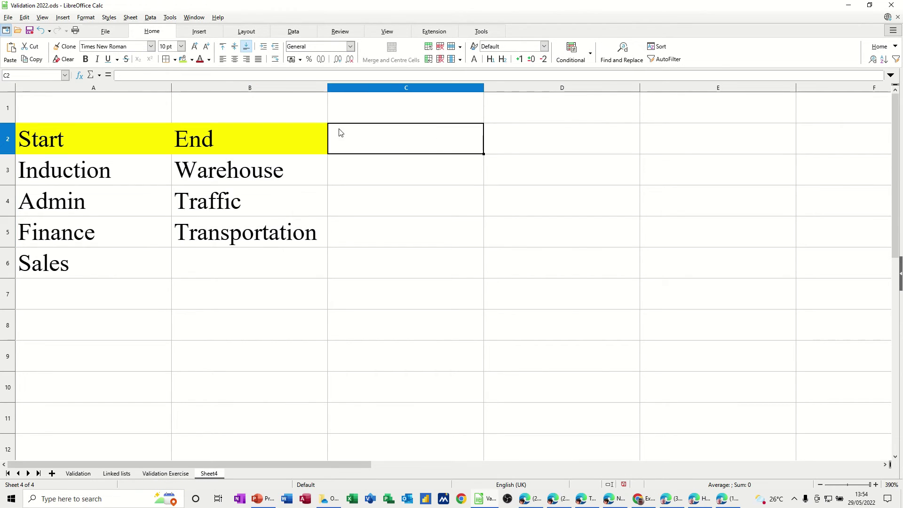
Step: Look at C2's validity settings, then verify the headers carry the name process
left_click(292, 31)
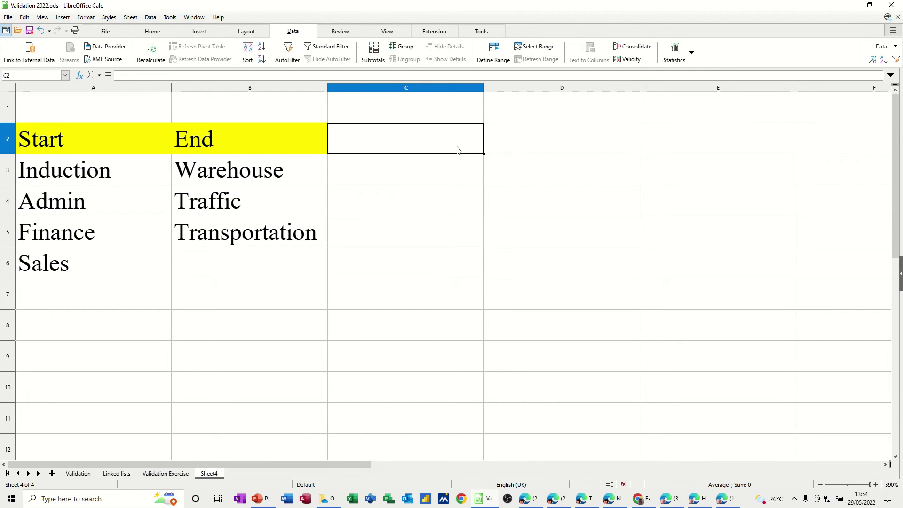
left_click(637, 63)
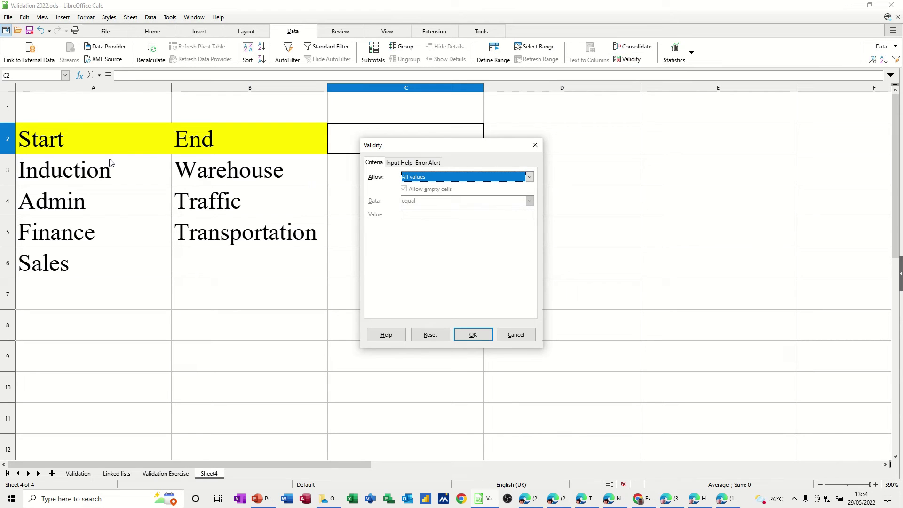
left_click(535, 145)
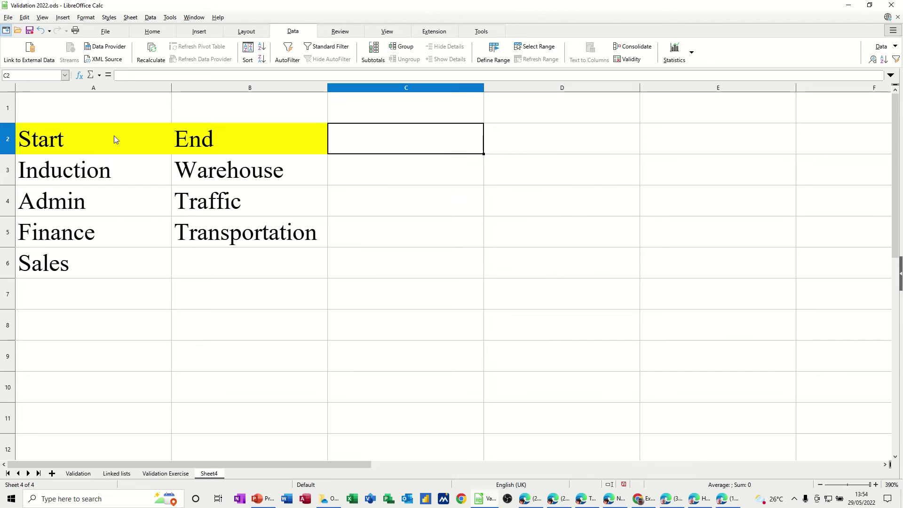
left_click_drag(114, 137, 226, 145)
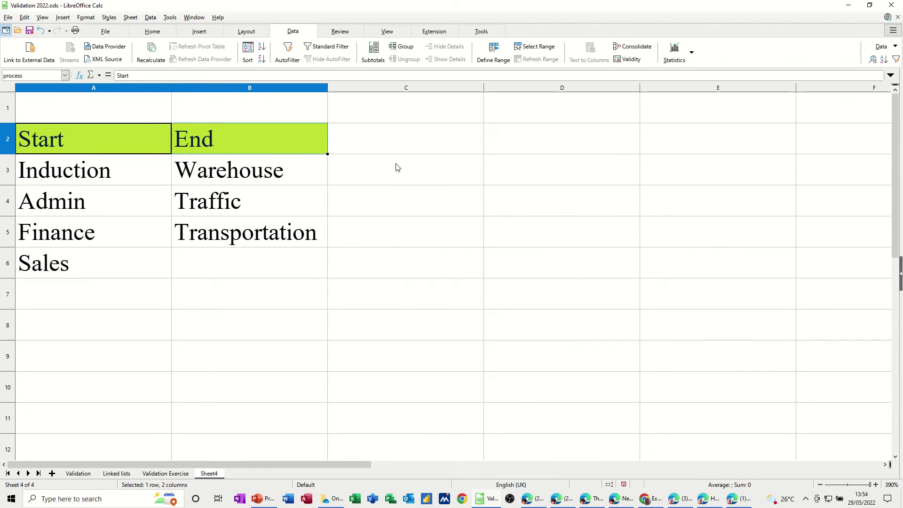
Step: Give C2 a validity rule allowing a cell range with source 'process'
left_click(398, 145)
left_click(628, 59)
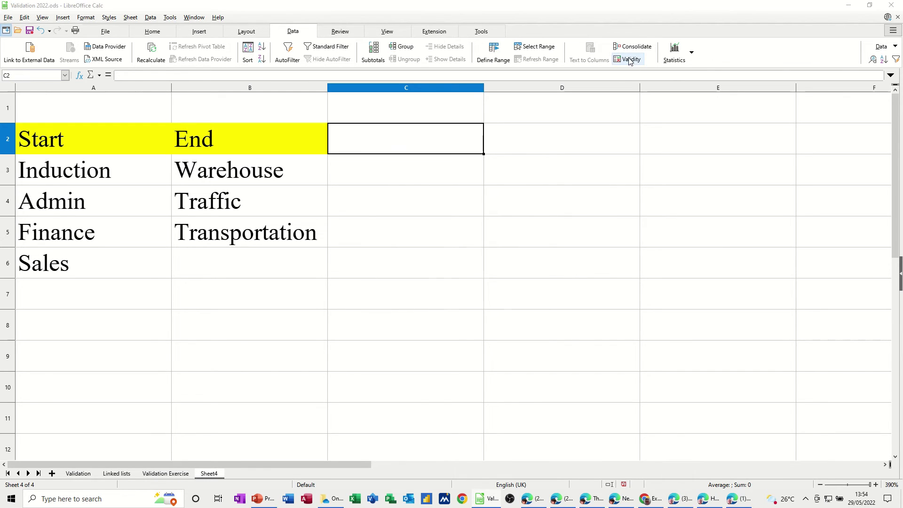
left_click(505, 178)
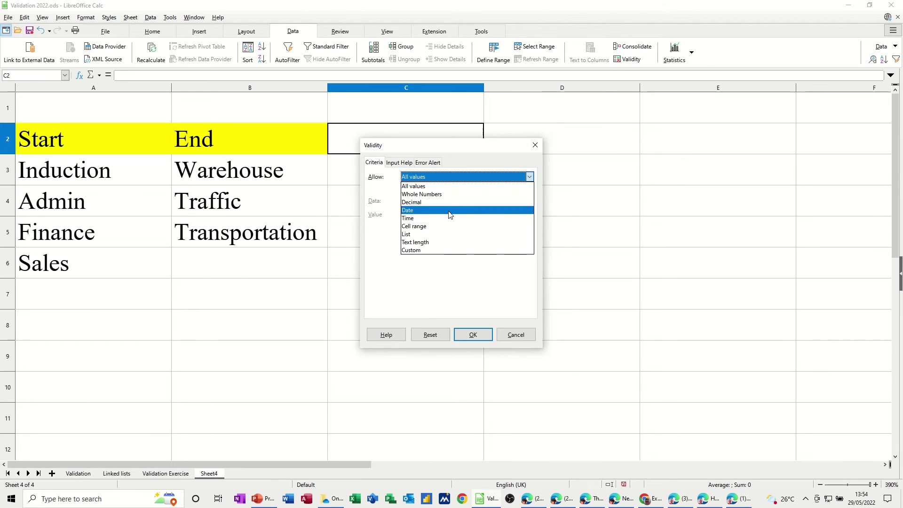
left_click(423, 227)
left_click(423, 226)
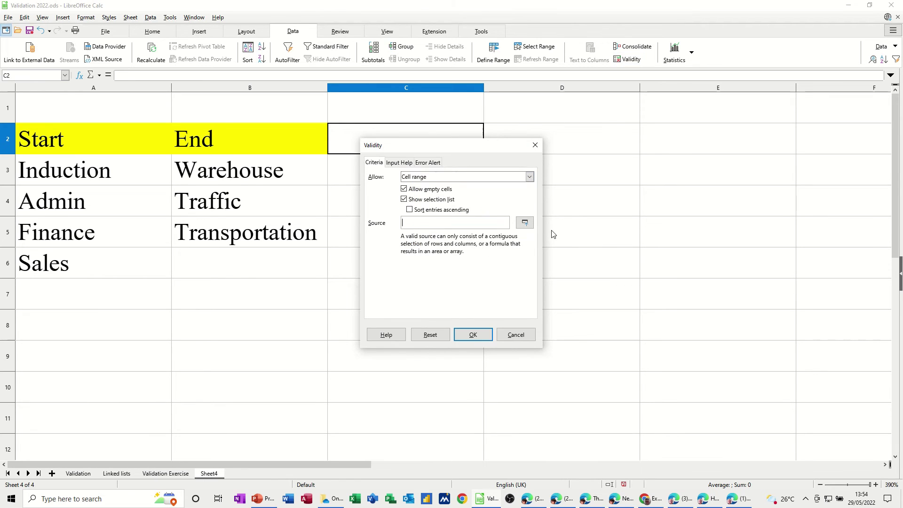
type("process")
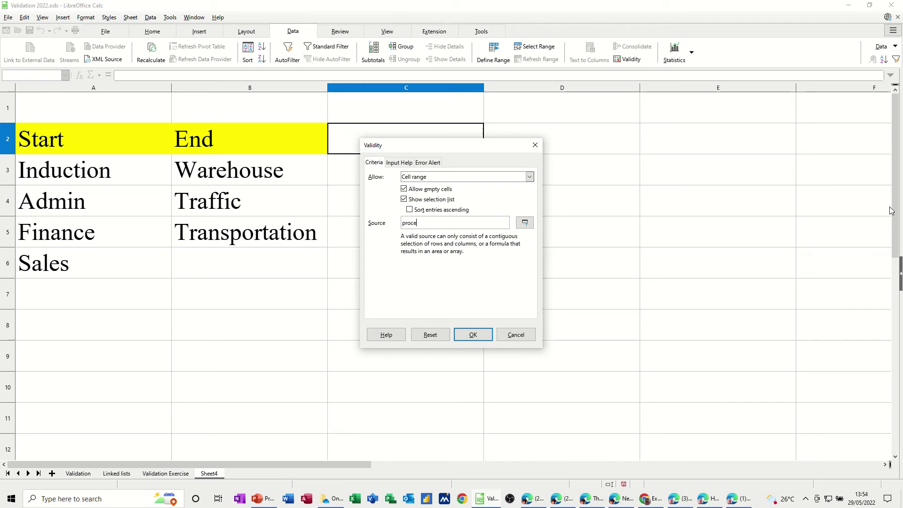
left_click(473, 335)
Step: Test C2's dropdown by choosing Start, then End
left_click(487, 149)
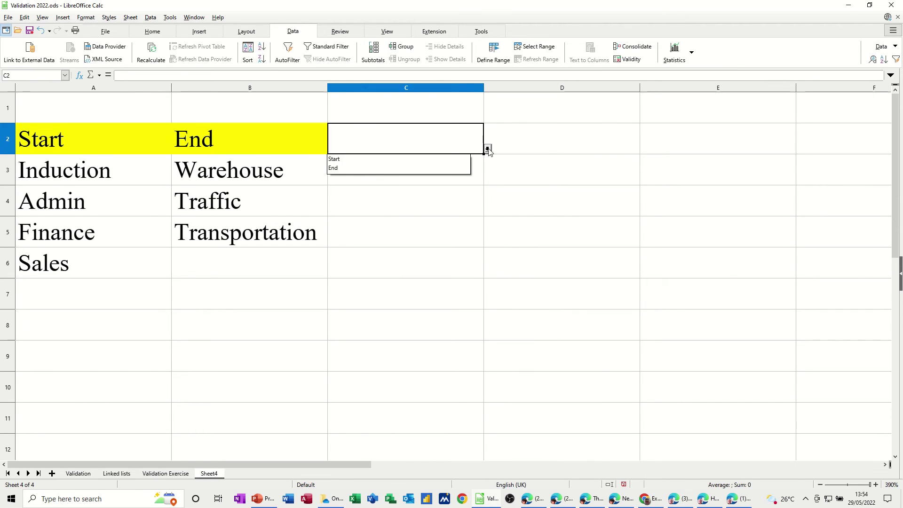
left_click(375, 158)
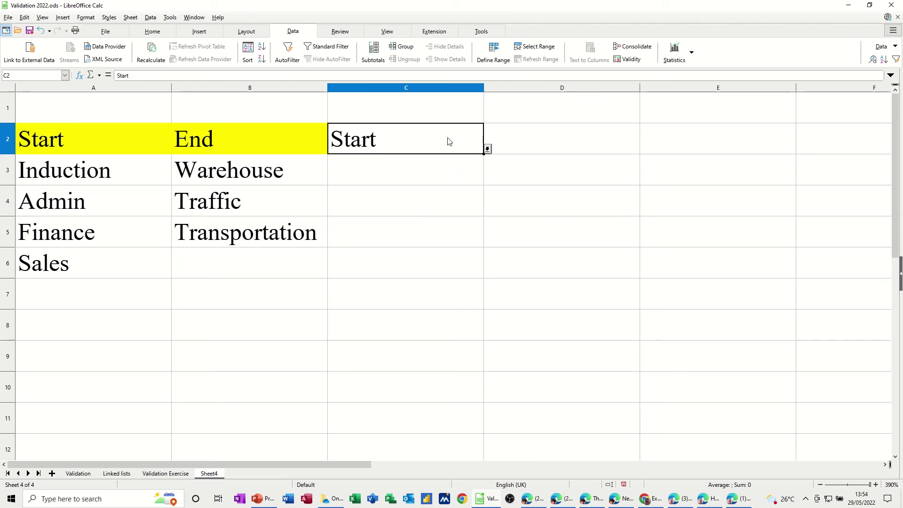
left_click(487, 149)
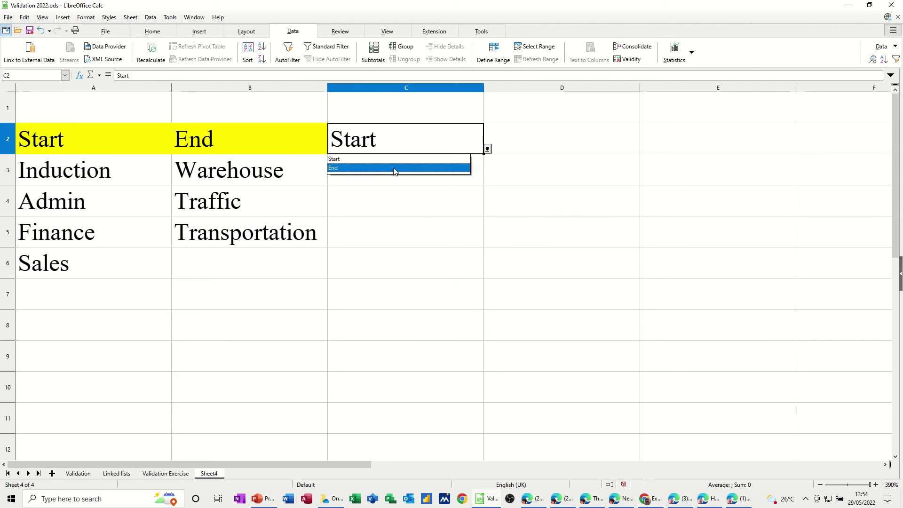
left_click(395, 168)
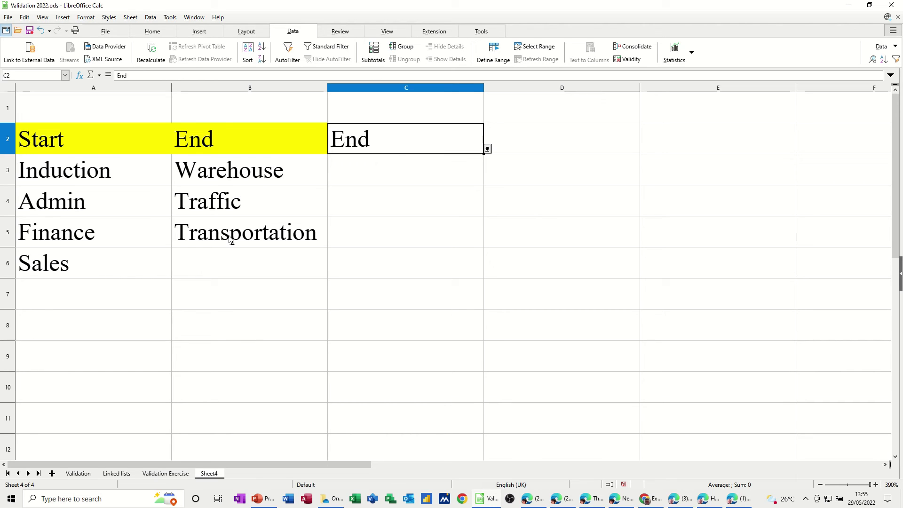
Step: Fill cells C2 and D2 with a light green background
left_click(552, 147)
left_click(413, 147)
left_click(148, 34)
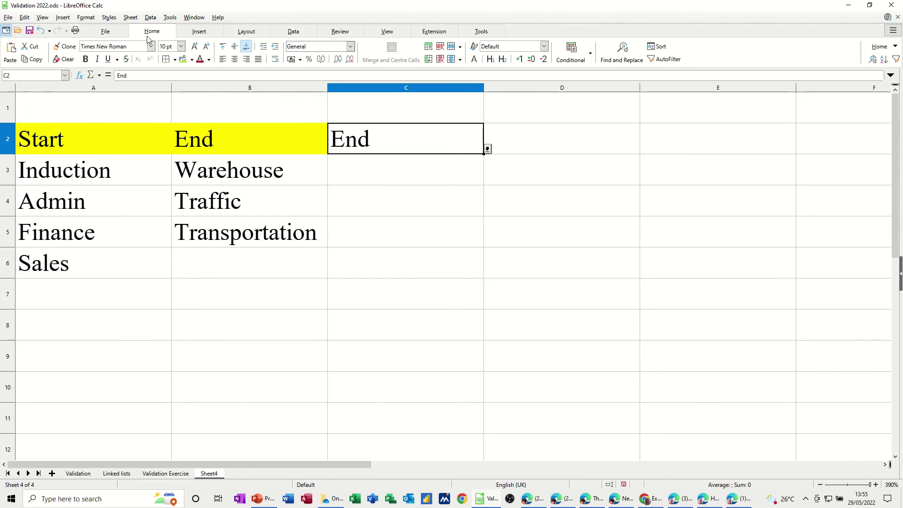
left_click(183, 59)
left_click(538, 145)
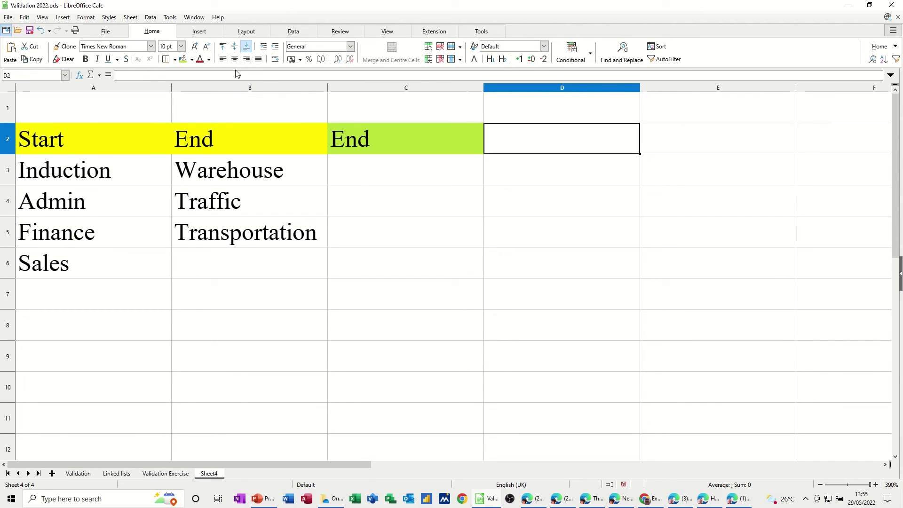
left_click(183, 59)
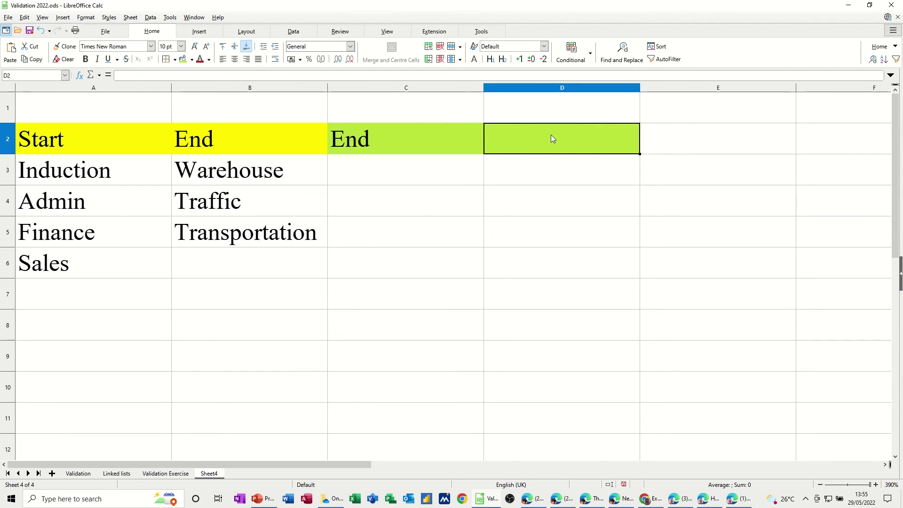
left_click(293, 31)
Step: Set D2's validity to allow a cell range and start typing an INDIRECT source formula
left_click(627, 59)
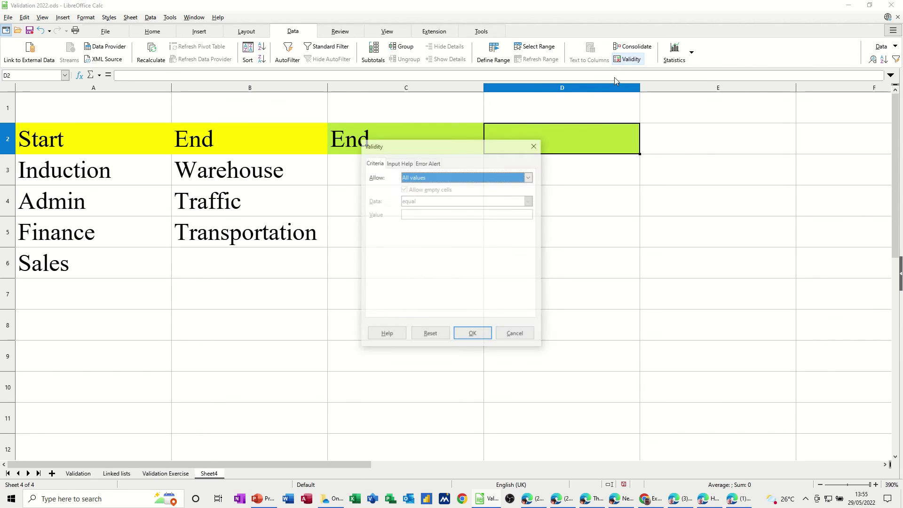
left_click(452, 177)
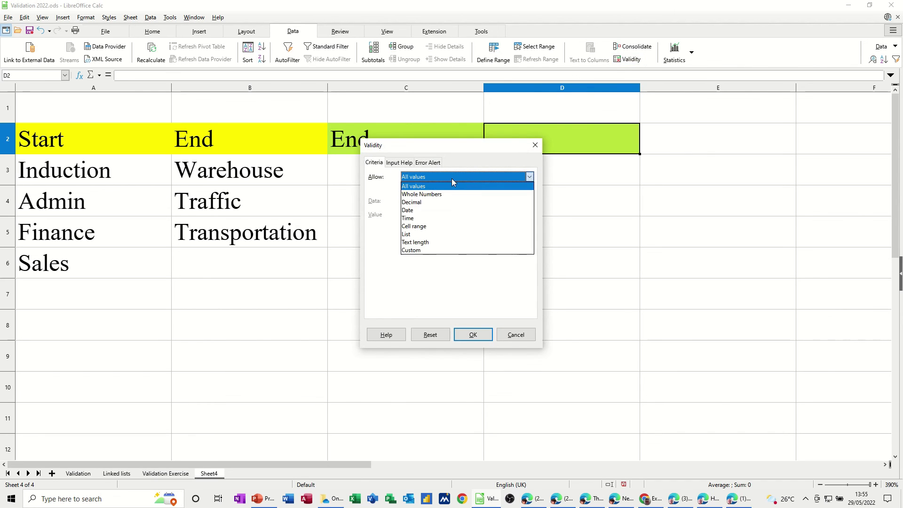
left_click(421, 226)
left_click_drag(444, 144, 537, 196)
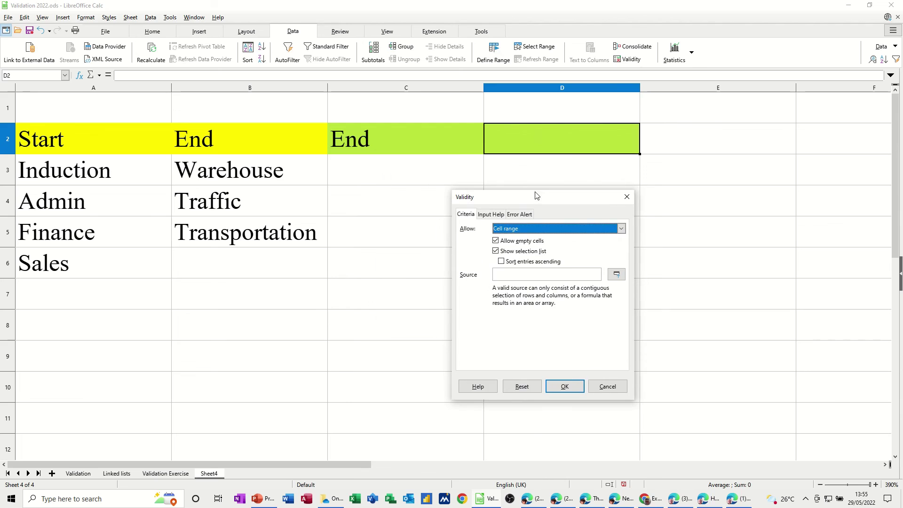
left_click(525, 276)
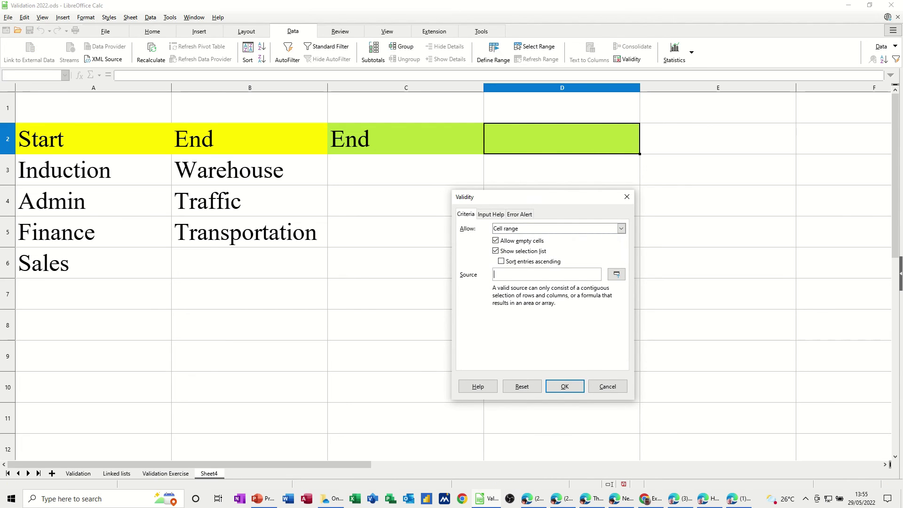
type("indirect")
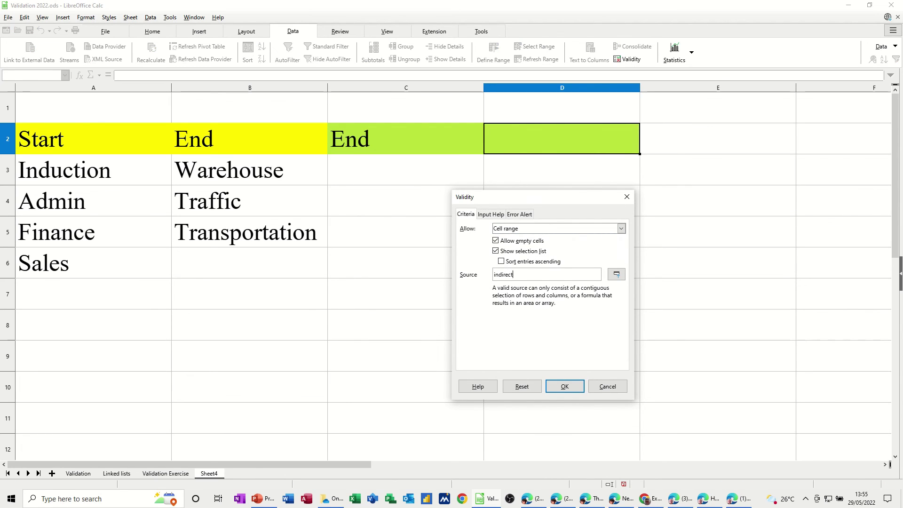
type("(C2")
Step: Confirm D2's INDIRECT rule, then set C2 to Start and check D2's Start entries
left_click(571, 386)
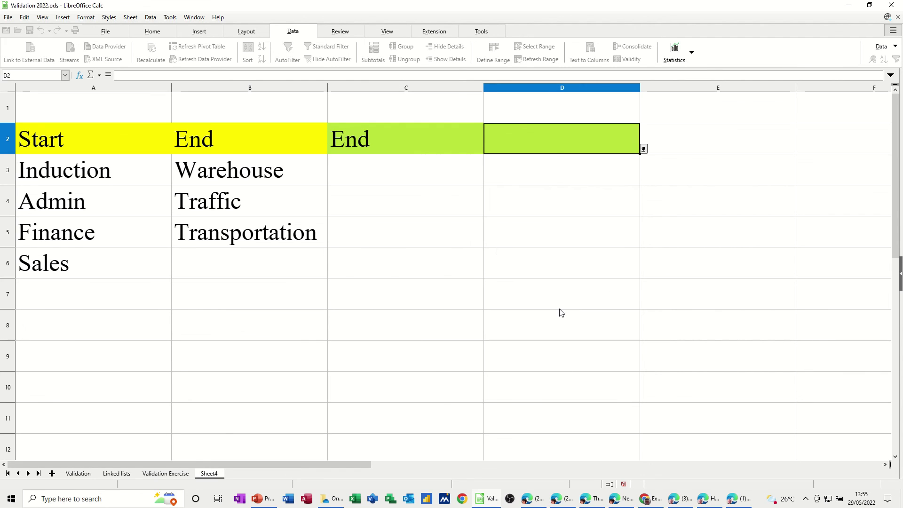
left_click(643, 149)
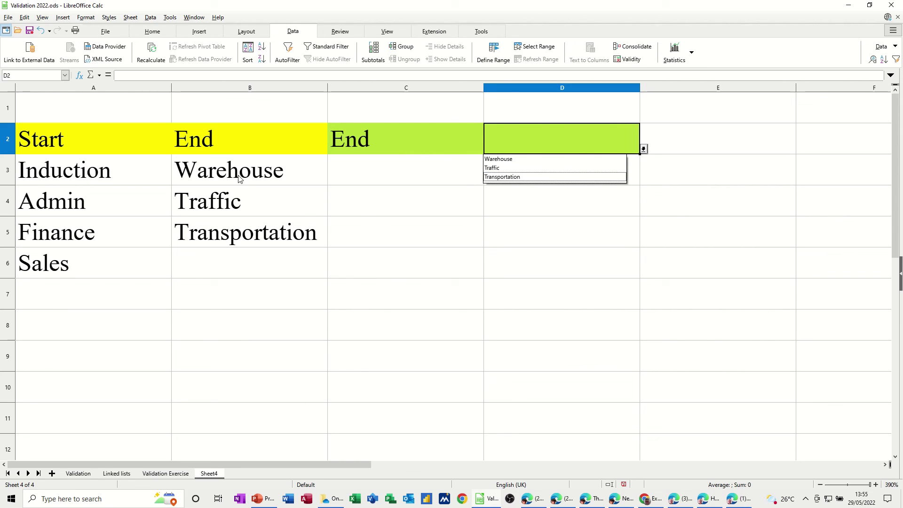
left_click(421, 143)
left_click(413, 144)
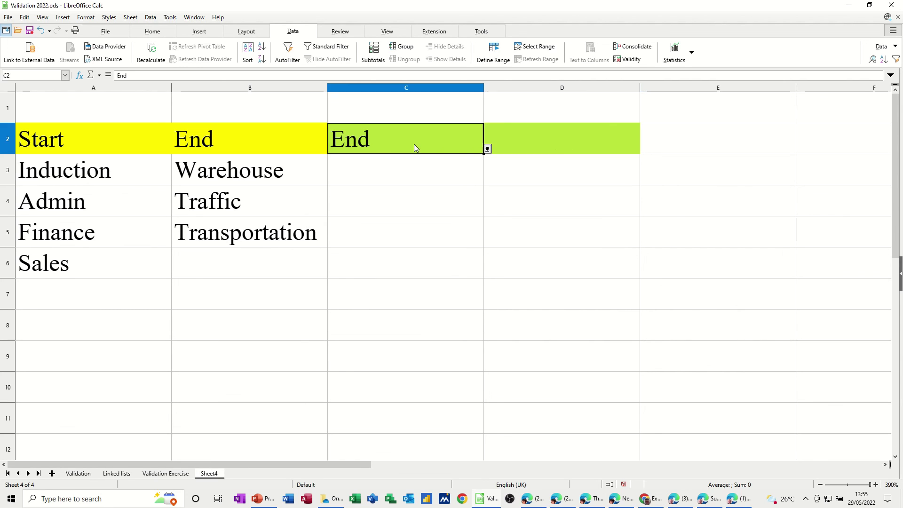
left_click(487, 150)
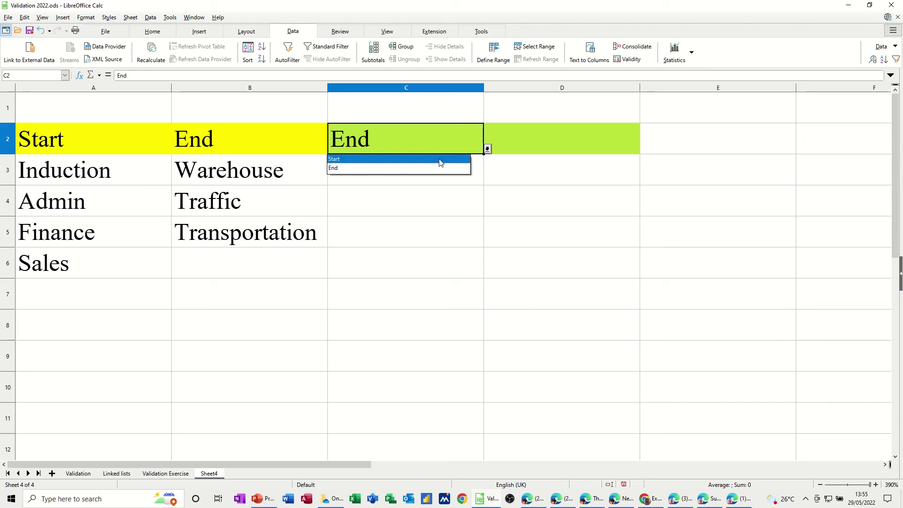
left_click(441, 159)
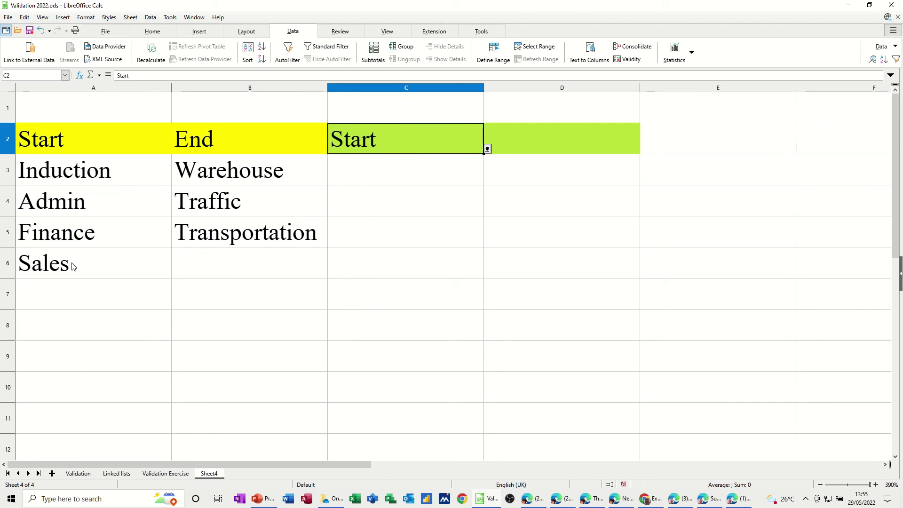
left_click(605, 139)
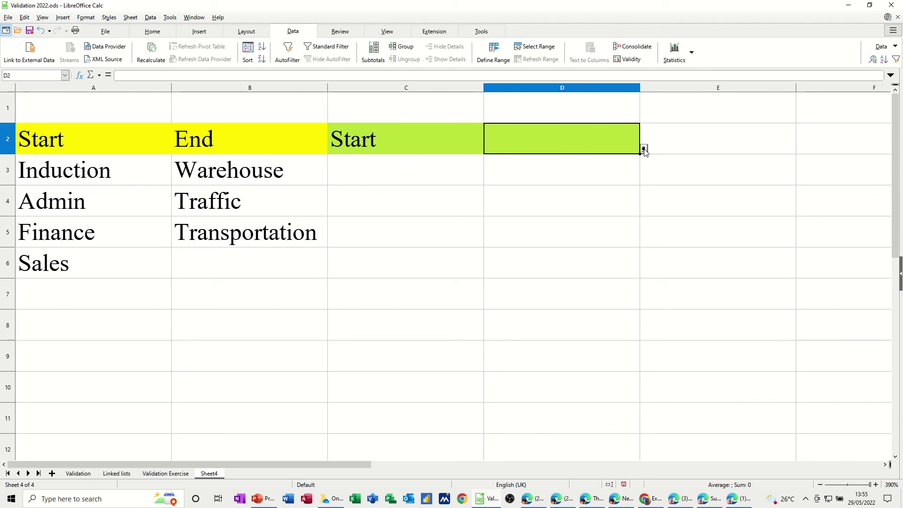
left_click(644, 149)
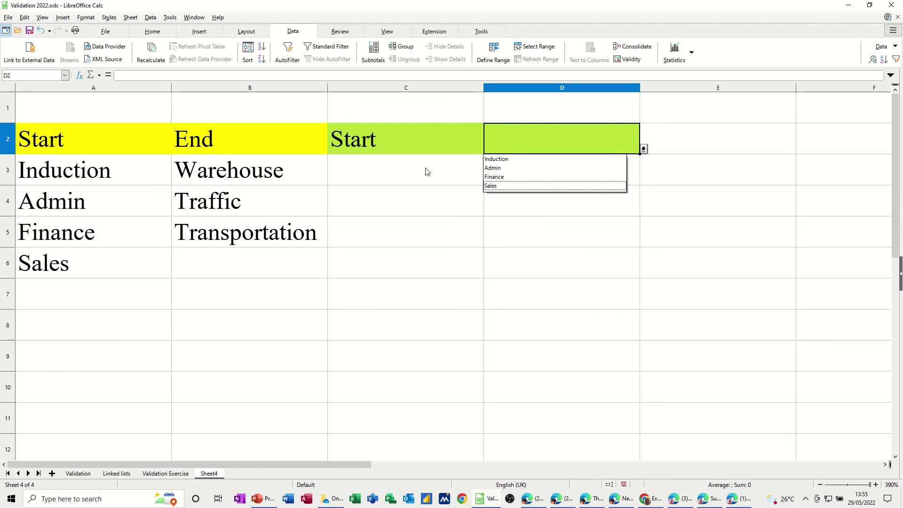
left_click(388, 143)
Step: Switch C2 to End and check D2 offers Warehouse, Traffic and Transportation
left_click(385, 143)
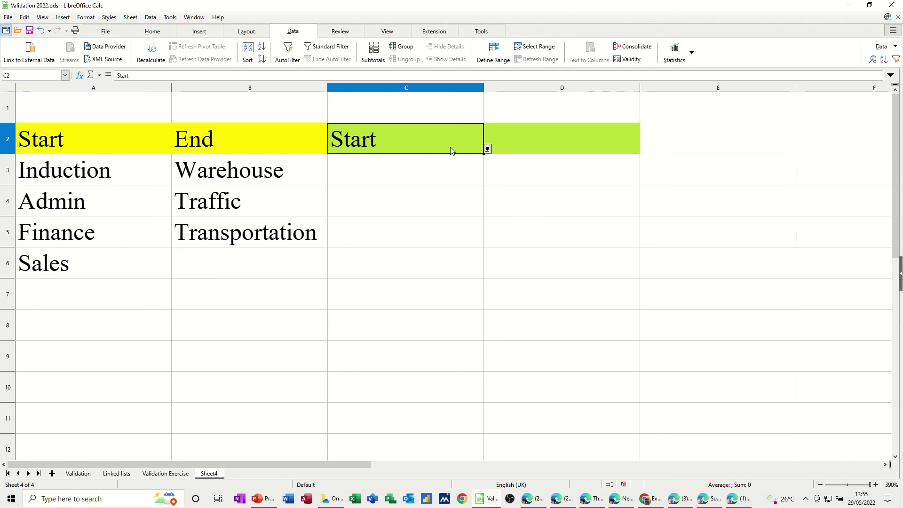
left_click(487, 148)
left_click(470, 168)
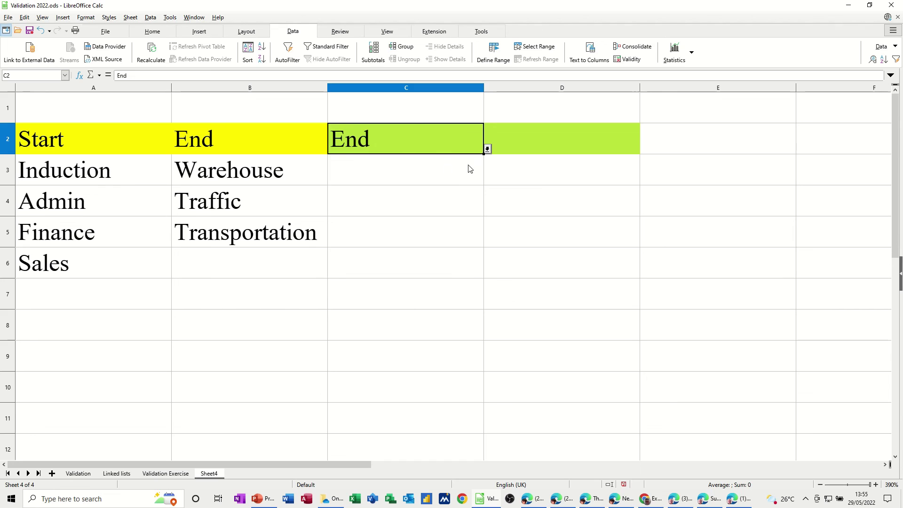
left_click(588, 141)
left_click(643, 149)
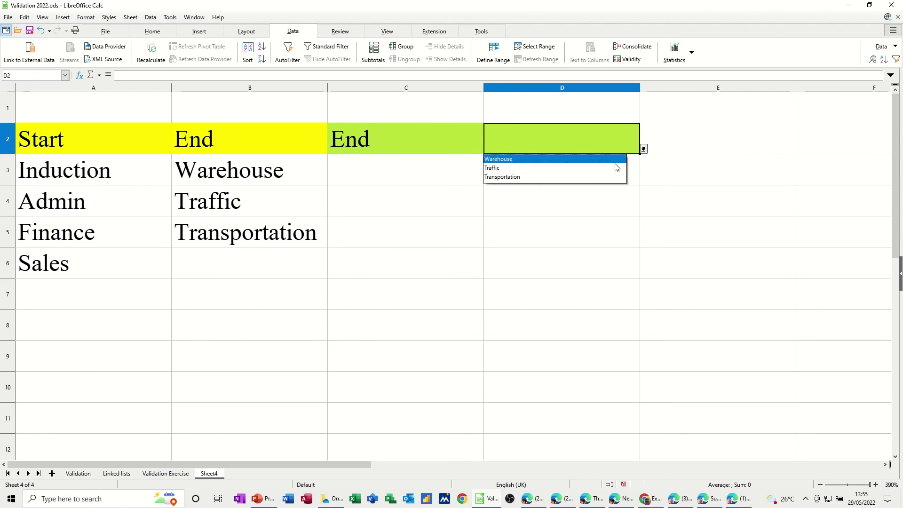